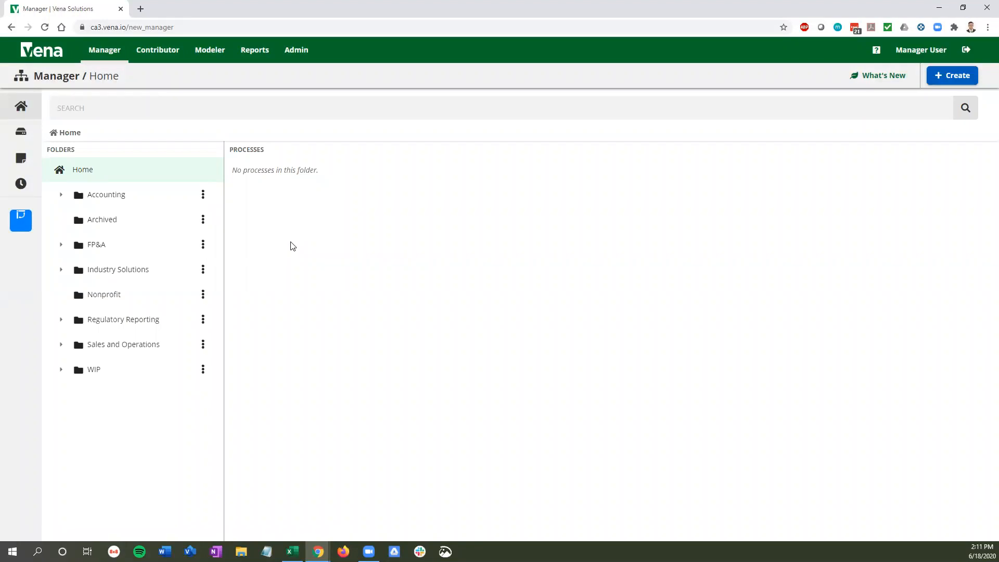
Open the NFP Budget Creation process from the Nonprofit folder.
{"action": "left_click", "coordinate": [137, 301]}
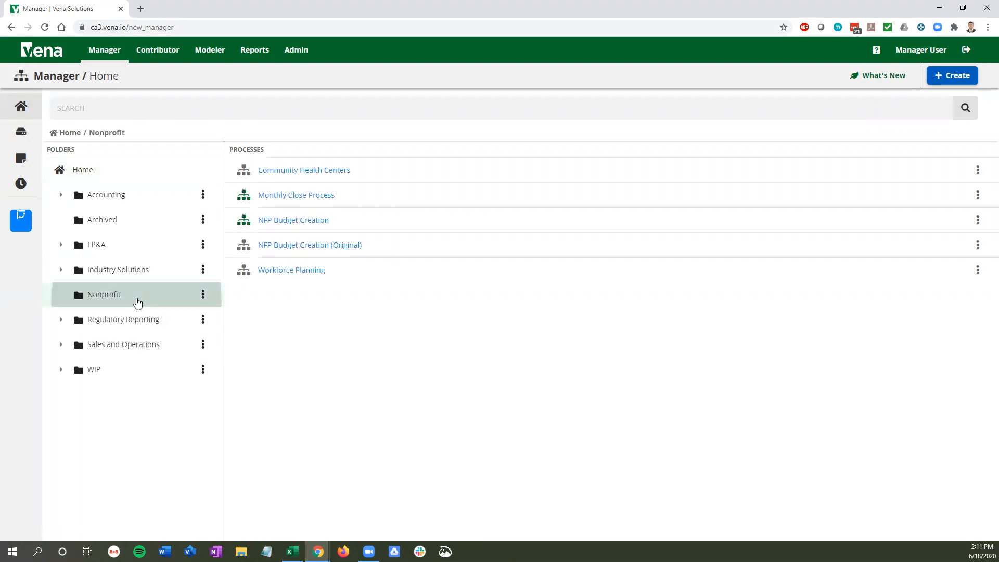
{"action": "left_click", "coordinate": [281, 230]}
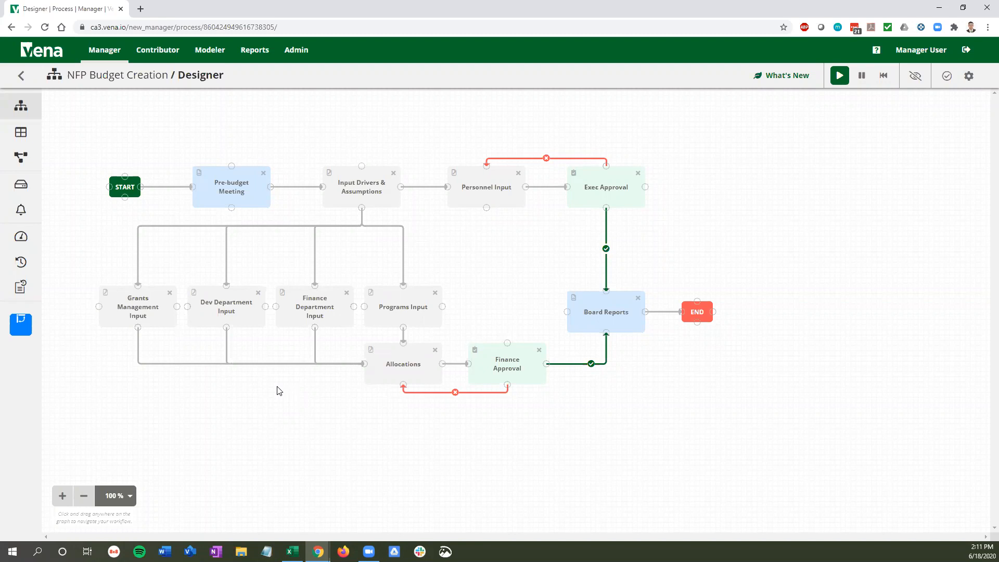
{"action": "left_click_drag", "start_coordinate": [303, 171], "coordinate": [292, 158]}
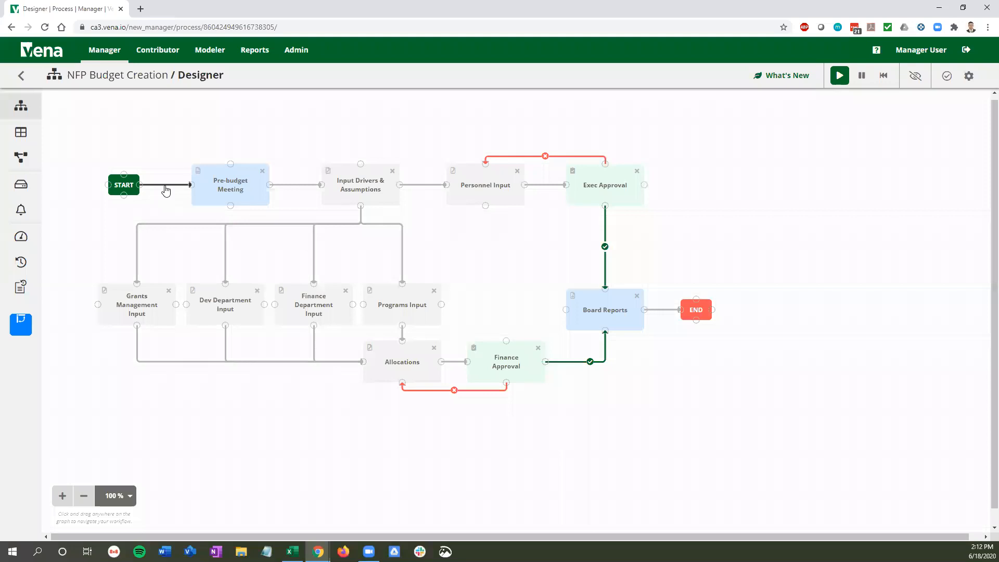
Review the Input Drivers & Assumptions task's owners, instructions and supporting documents in the workflow, and close the task.
{"action": "left_click", "coordinate": [212, 190]}
{"action": "left_click", "coordinate": [352, 196]}
{"action": "left_click", "coordinate": [362, 191]}
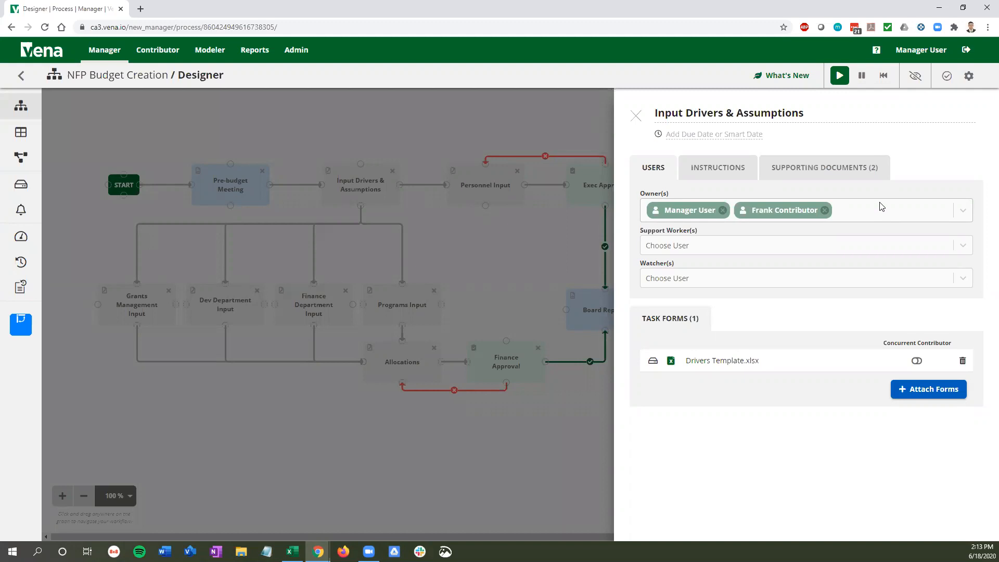
{"action": "left_click", "coordinate": [741, 246]}
{"action": "left_click", "coordinate": [732, 179]}
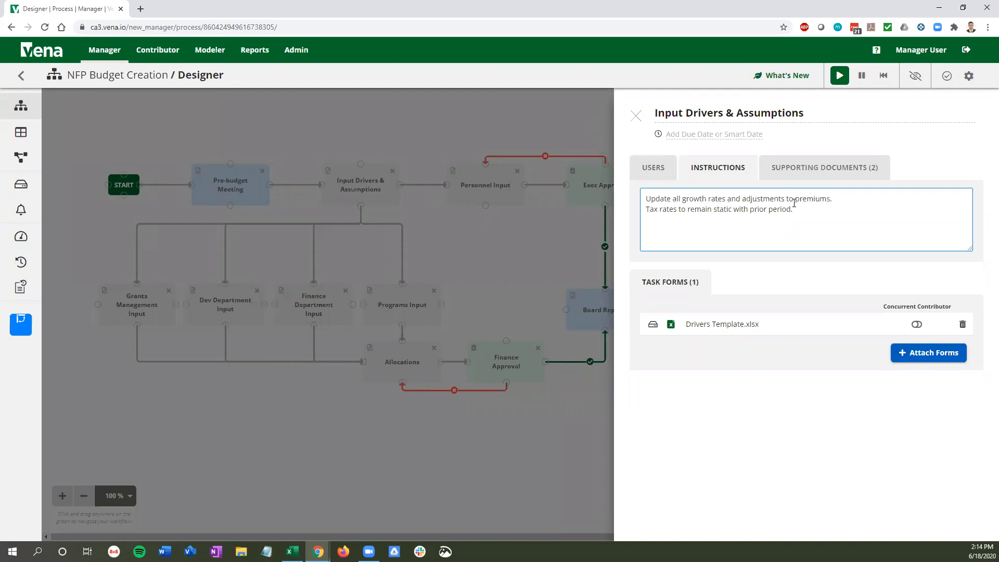
{"action": "left_click", "coordinate": [794, 203]}
{"action": "left_click", "coordinate": [809, 173]}
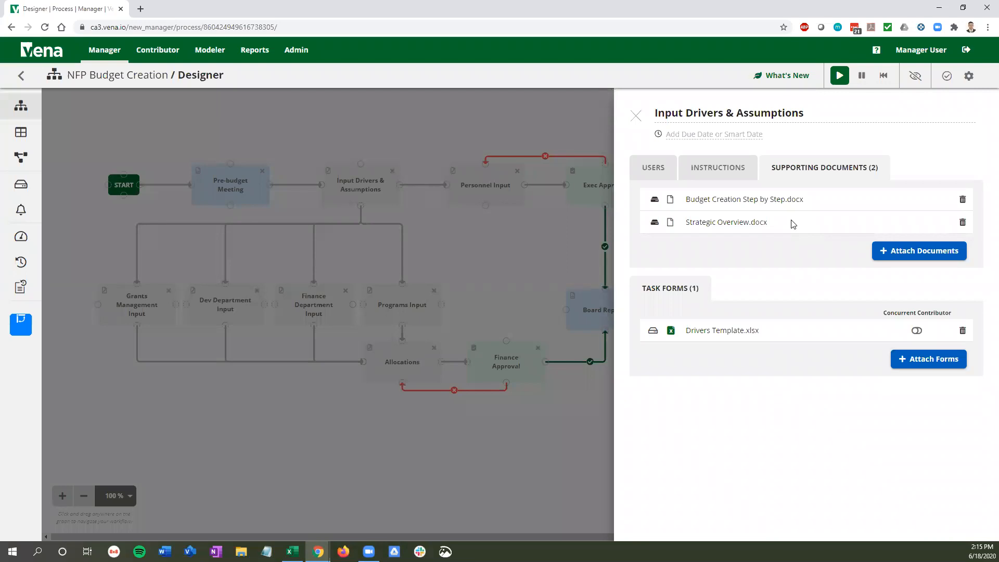
{"action": "left_click", "coordinate": [792, 223]}
{"action": "left_click", "coordinate": [635, 115]}
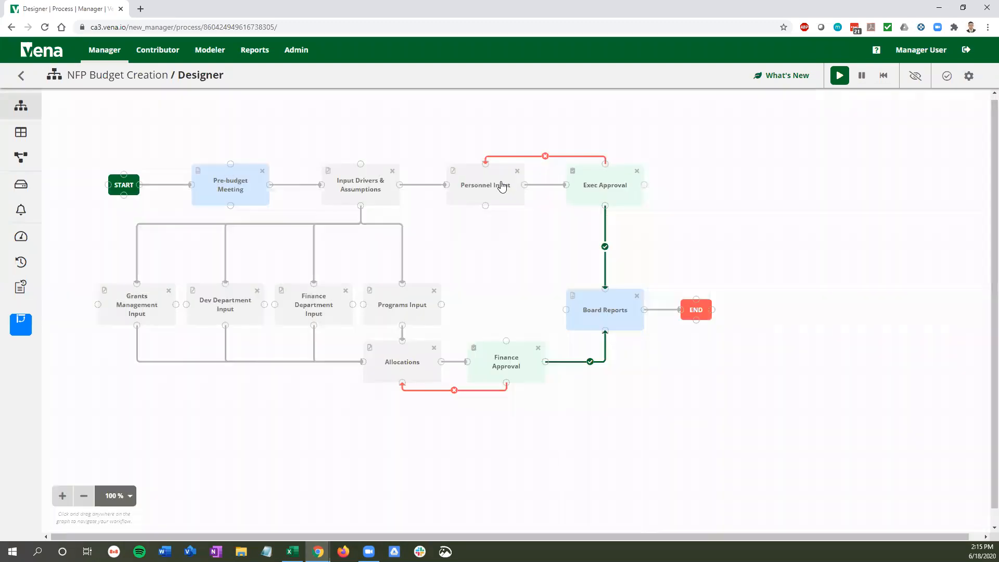
Review the Personnel Input task's owners and attached form, and close the task.
{"action": "left_click", "coordinate": [501, 182]}
{"action": "left_click", "coordinate": [710, 381]}
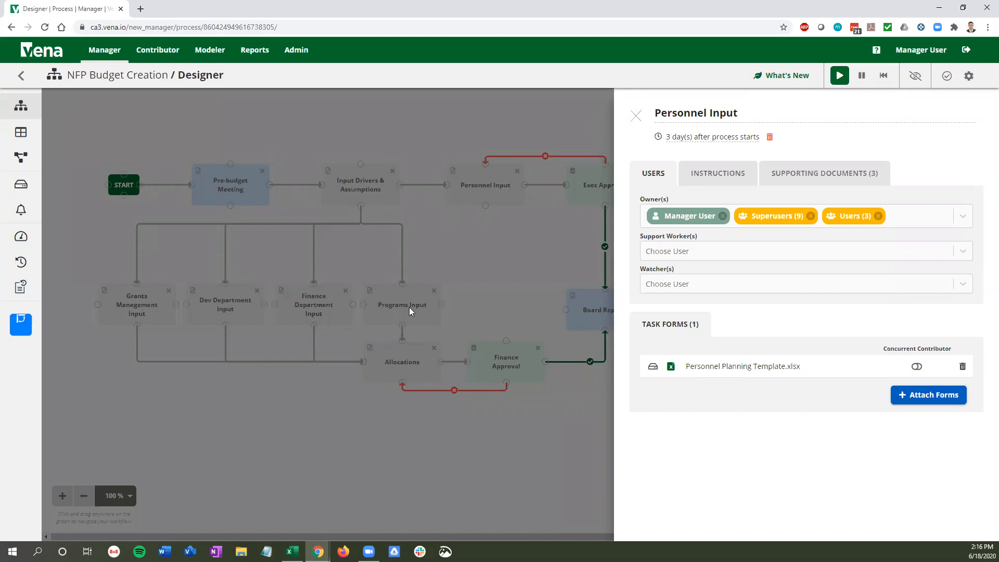
{"action": "left_click", "coordinate": [636, 115]}
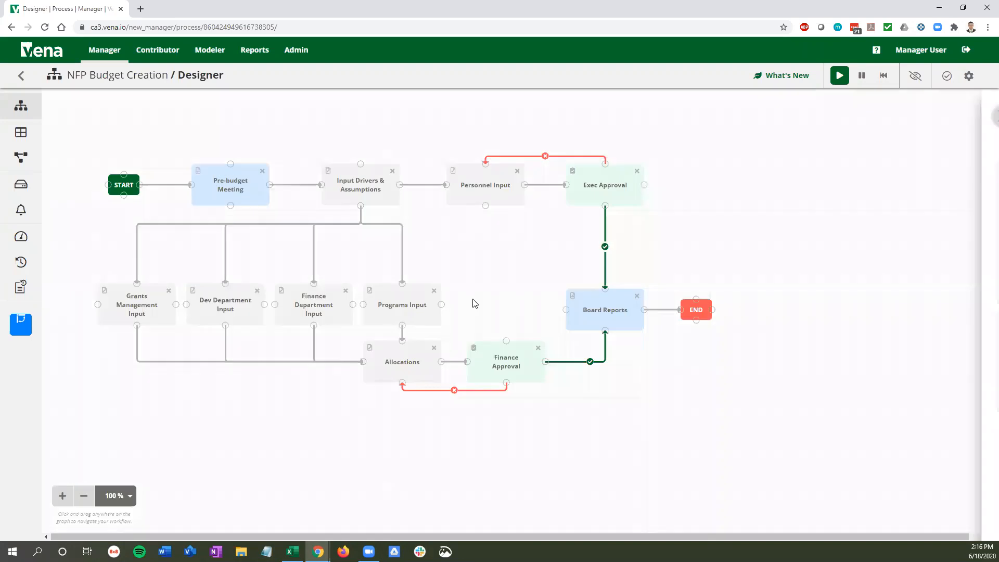
{"action": "left_click", "coordinate": [419, 307]}
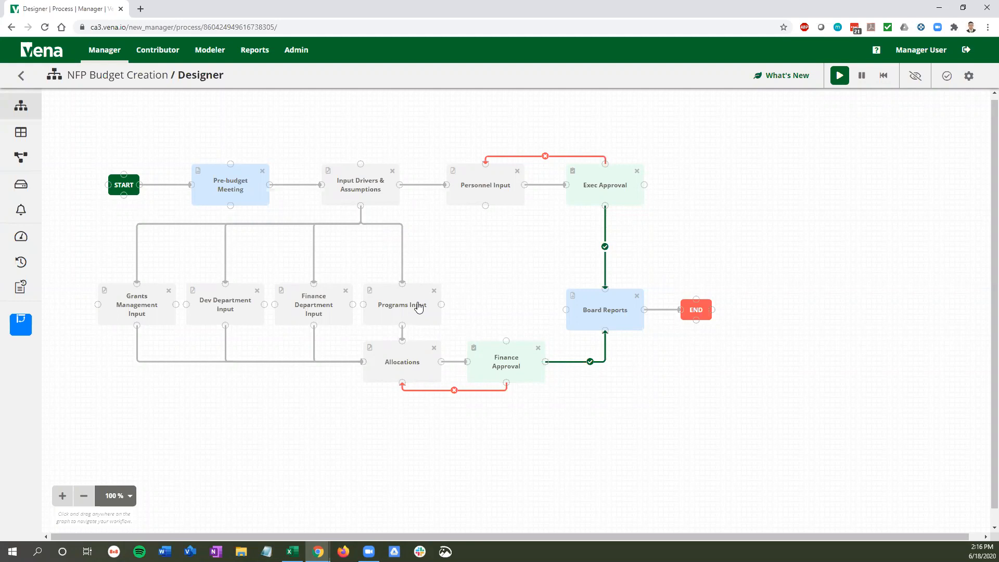
Examine the fixed-date option for the Personnel Input task's due date, including its calendar, time and time zone.
{"action": "left_click", "coordinate": [471, 185]}
{"action": "key", "text": "ctrl"}
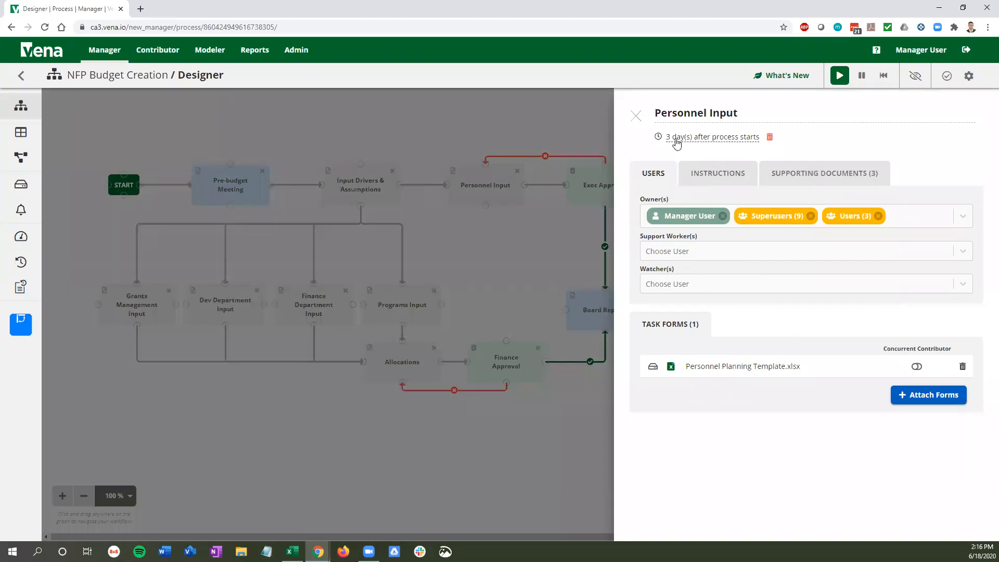
{"action": "left_click", "coordinate": [676, 138]}
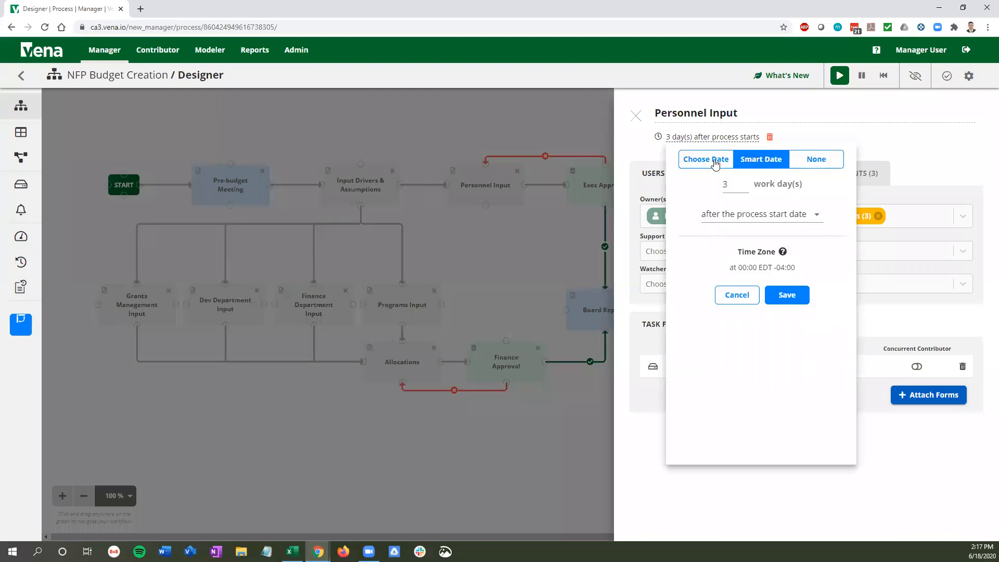
{"action": "left_click", "coordinate": [715, 164]}
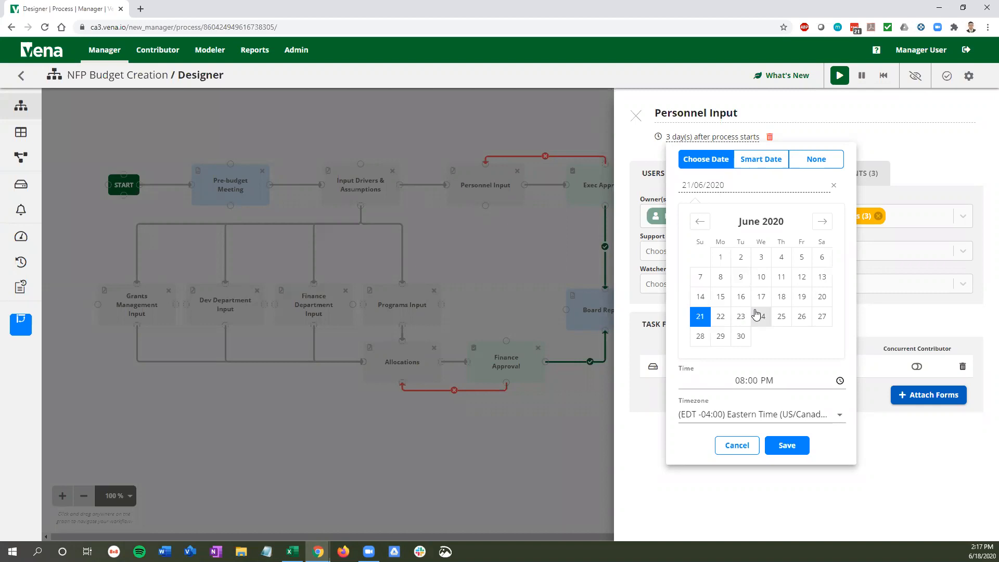
{"action": "left_click", "coordinate": [763, 387]}
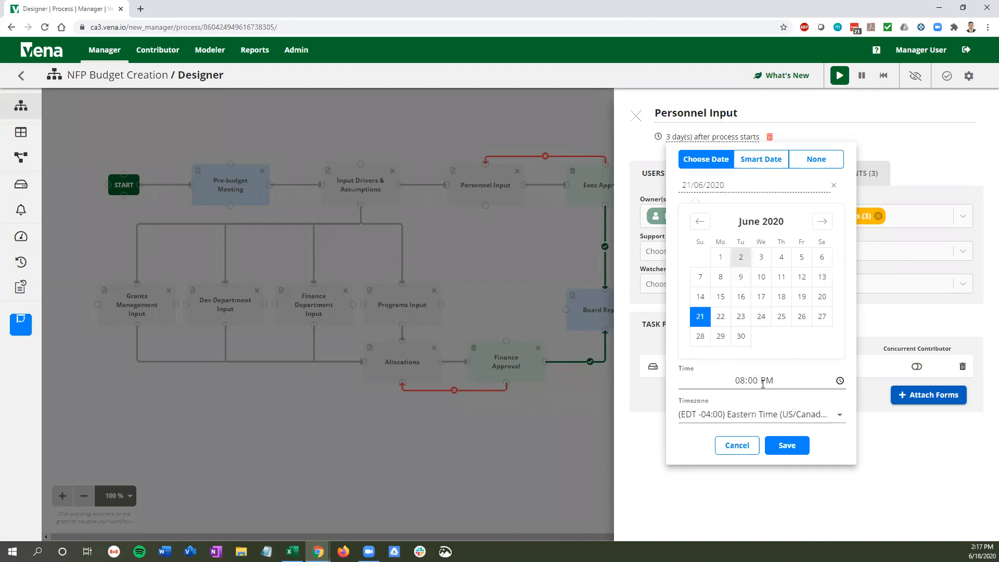
Try a smart due date of 3 work days after task starts for Personnel Input, and close the task without saving.
{"action": "left_click", "coordinate": [756, 174]}
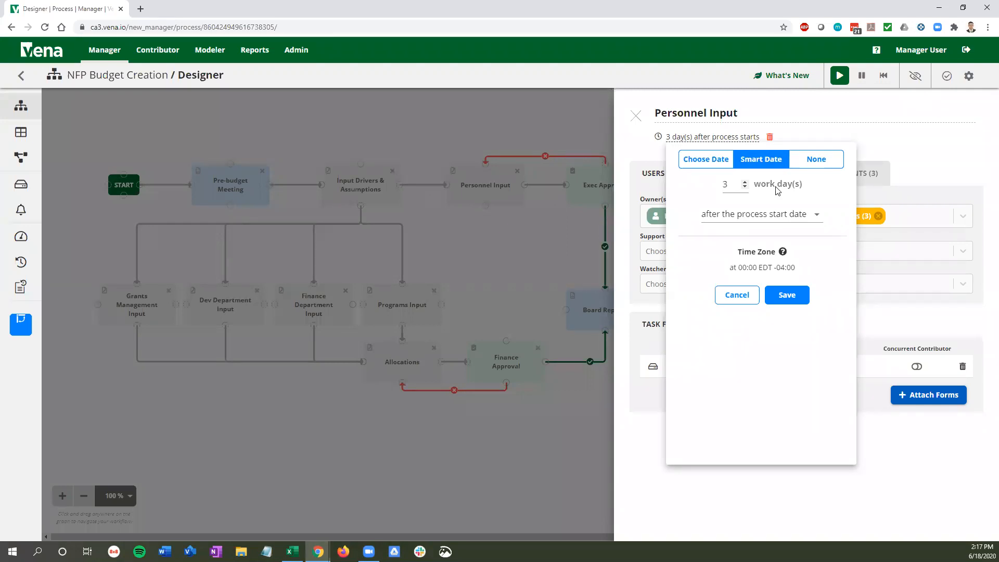
{"action": "left_click", "coordinate": [751, 222]}
{"action": "left_click", "coordinate": [744, 199]}
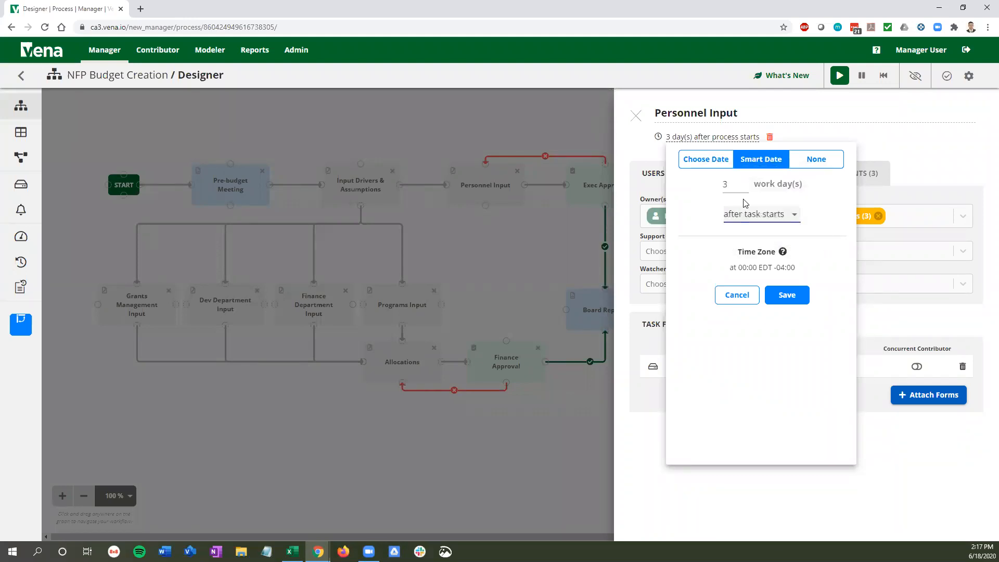
{"action": "left_click", "coordinate": [385, 185]}
{"action": "left_click", "coordinate": [466, 193]}
{"action": "left_click", "coordinate": [379, 186]}
{"action": "left_click", "coordinate": [633, 112]}
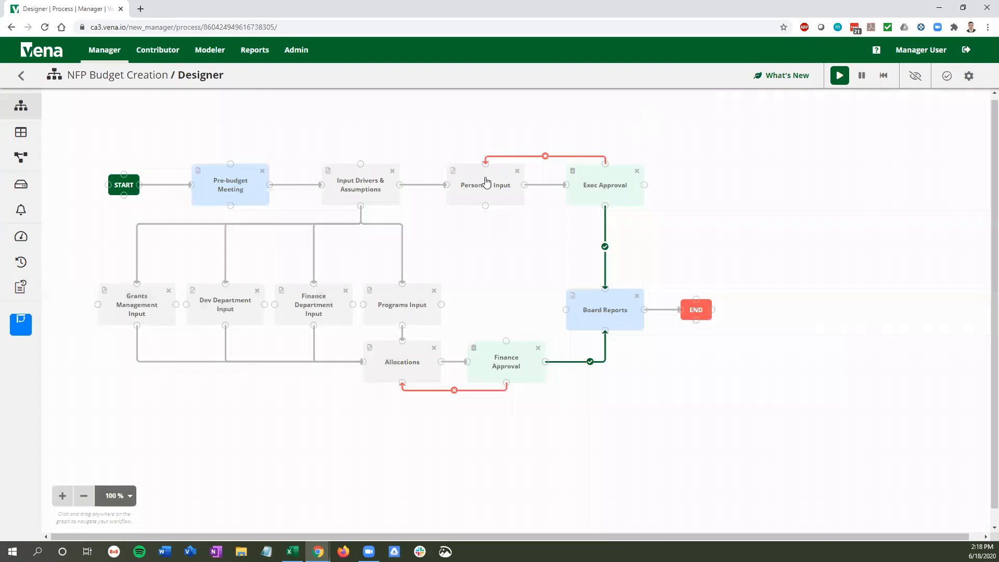
Switch to the presentation and view the slides with the sample process notification e-mails.
{"action": "left_click", "coordinate": [602, 189]}
{"action": "left_click", "coordinate": [482, 198]}
{"action": "left_click", "coordinate": [615, 187]}
{"action": "key", "text": "alt+Tab"}
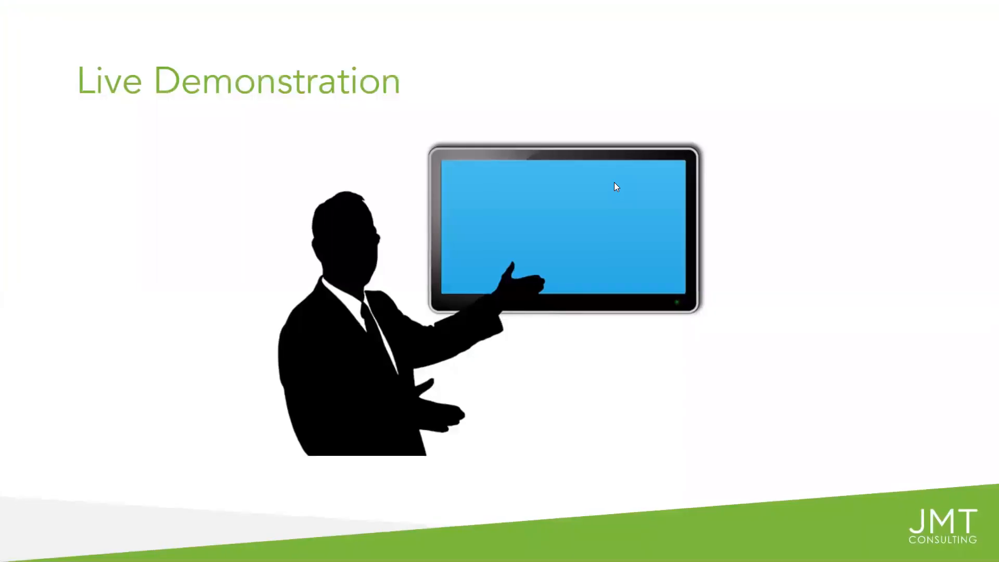
{"action": "key", "text": "Right"}
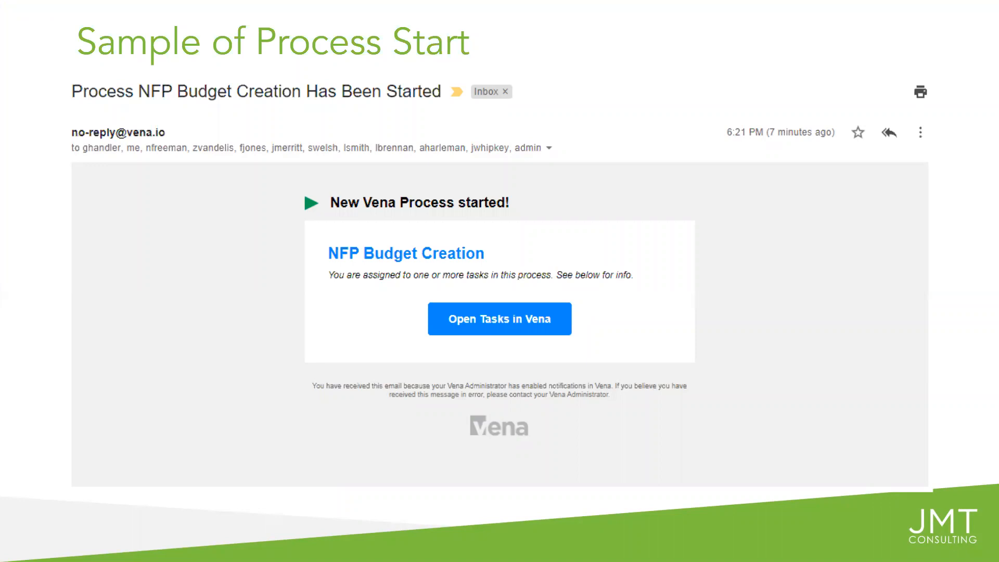
{"action": "key", "text": "Right"}
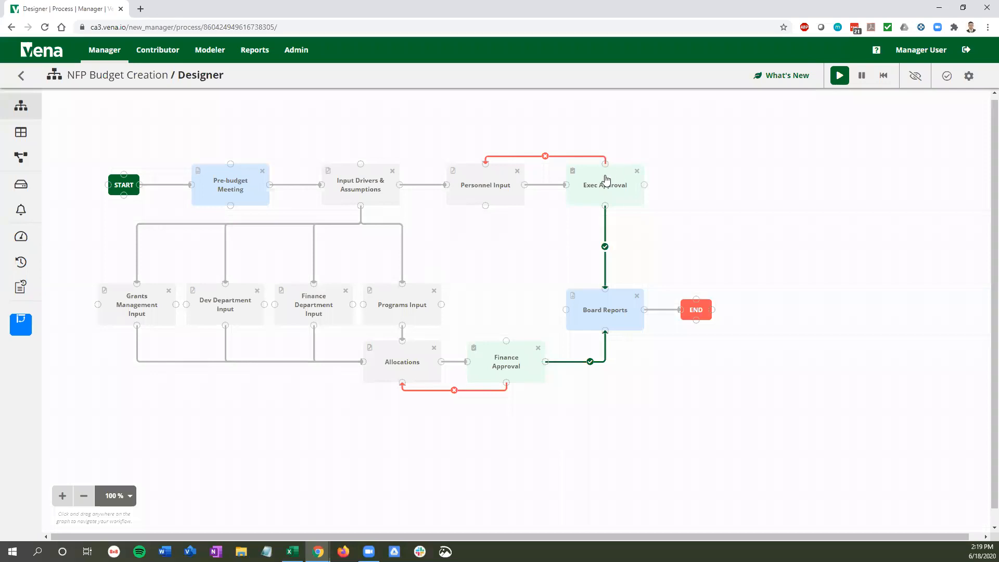
Review the Exec Approval task's owners and inherited forms in the process designer, and close the task.
{"action": "left_click", "coordinate": [605, 179]}
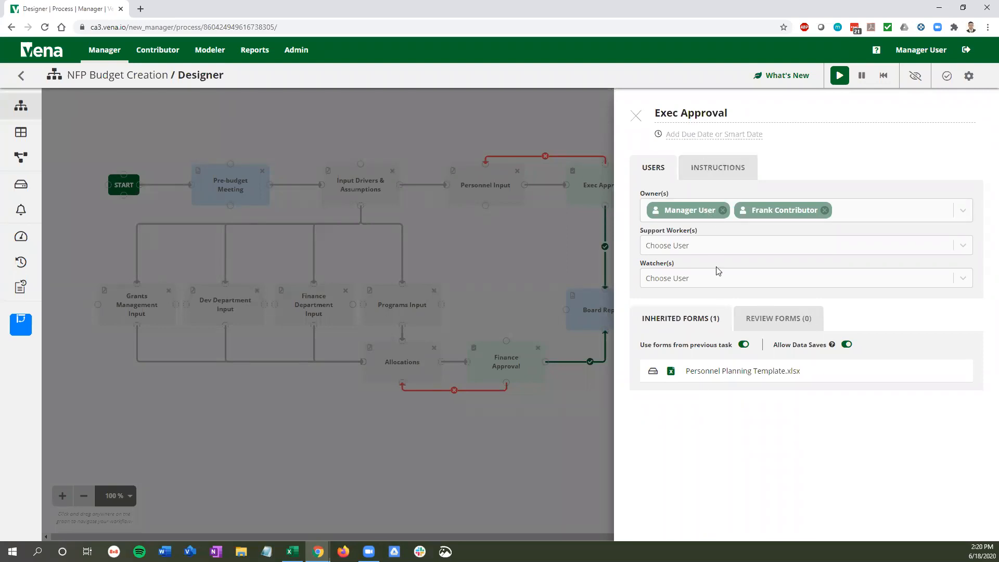
{"action": "left_click", "coordinate": [635, 116]}
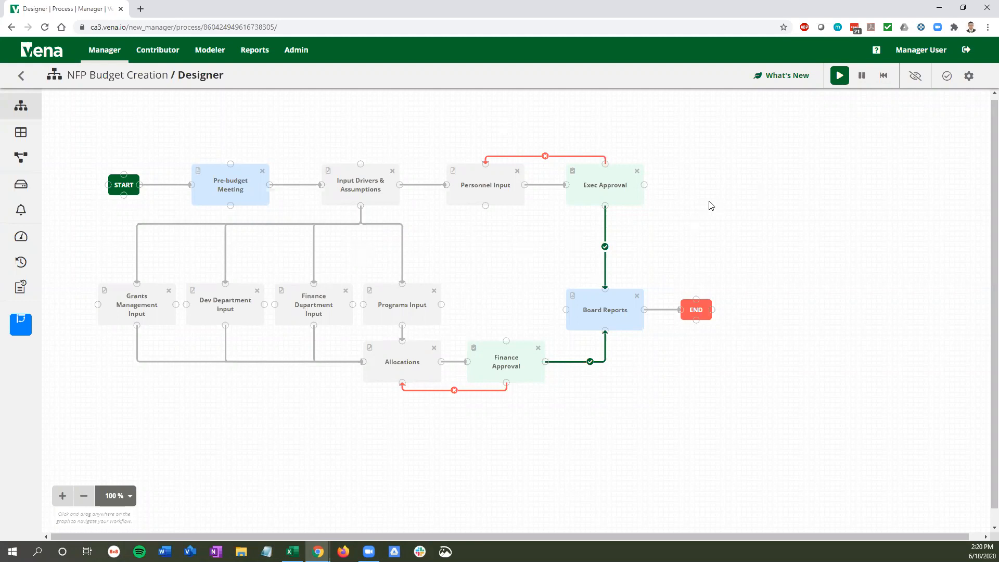
{"action": "left_click", "coordinate": [846, 104]}
Open the Input Drivers & Assumptions task from the Contributor task list and review its instructions and supporting documents.
{"action": "left_click", "coordinate": [170, 58]}
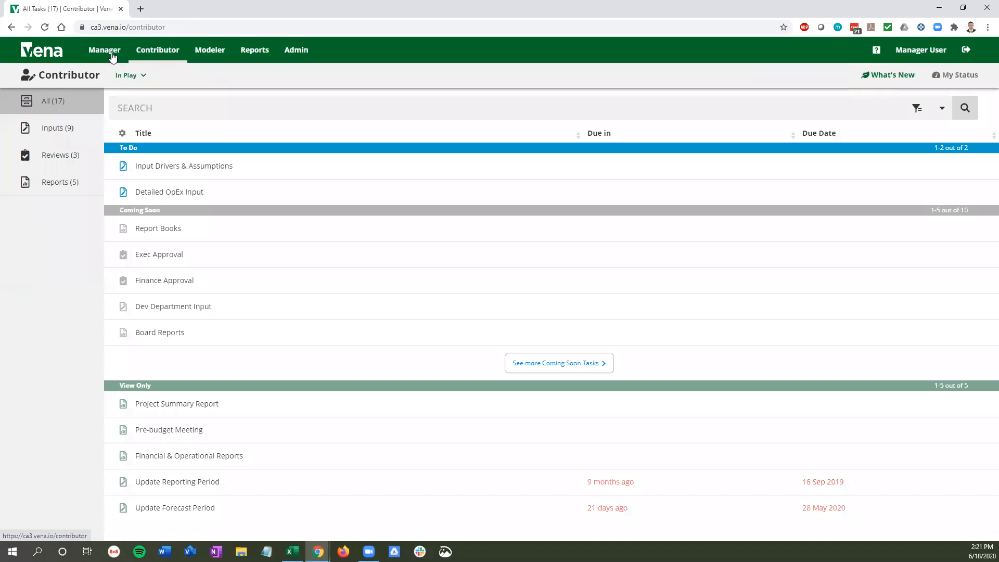
{"action": "left_click", "coordinate": [158, 61]}
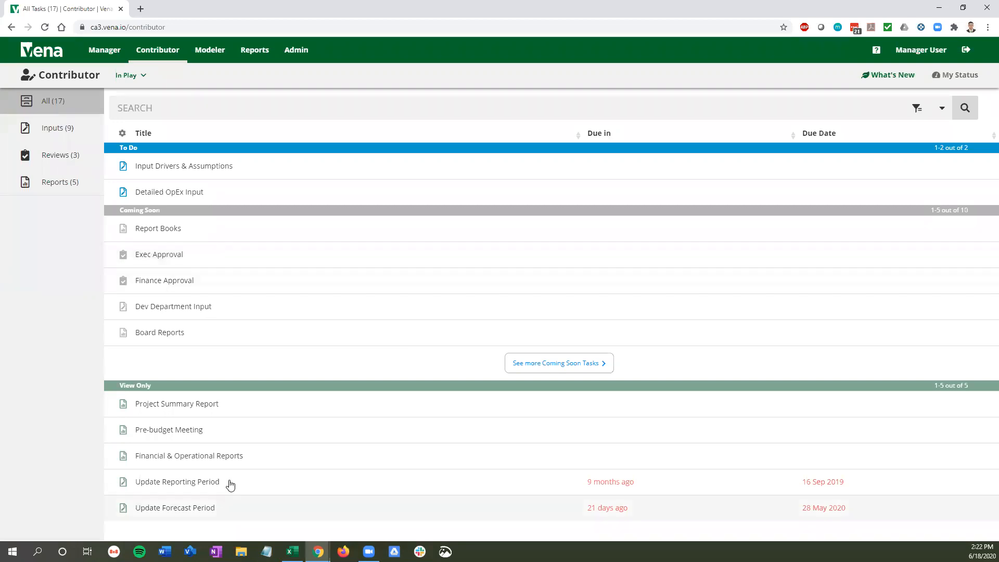
{"action": "left_click", "coordinate": [198, 452]}
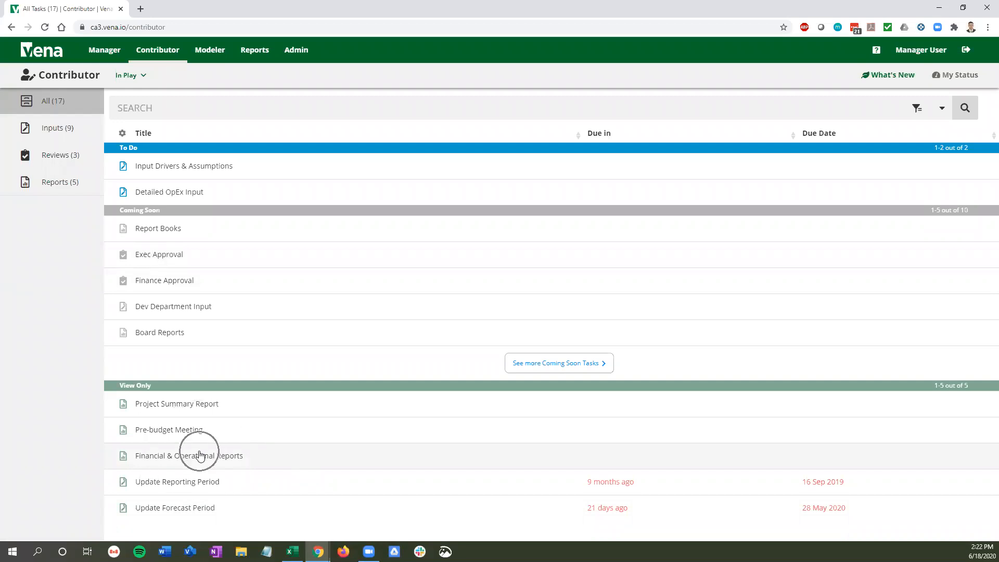
{"action": "left_click", "coordinate": [238, 456]}
{"action": "left_click", "coordinate": [218, 173]}
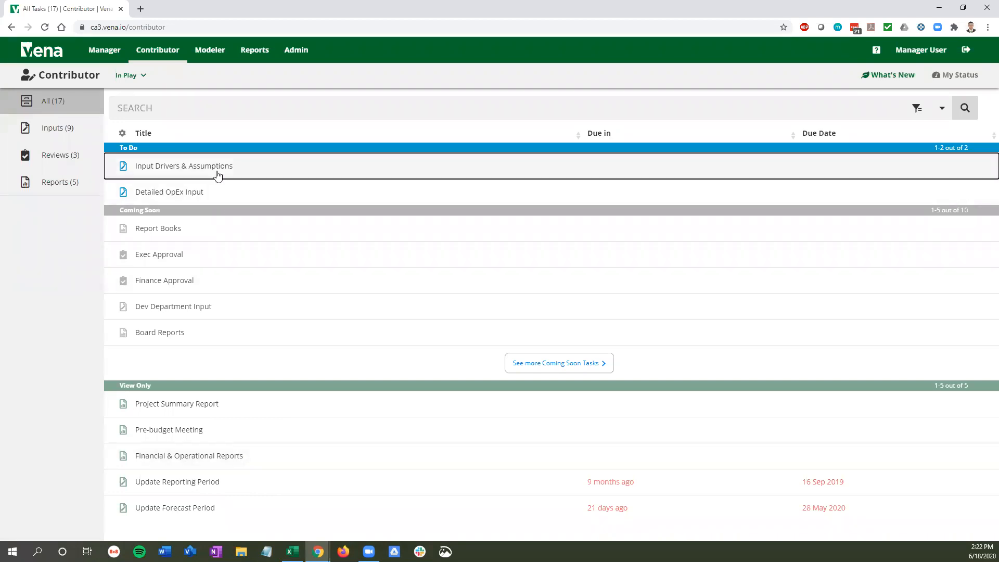
{"action": "left_click", "coordinate": [610, 150]}
{"action": "left_click", "coordinate": [662, 150]}
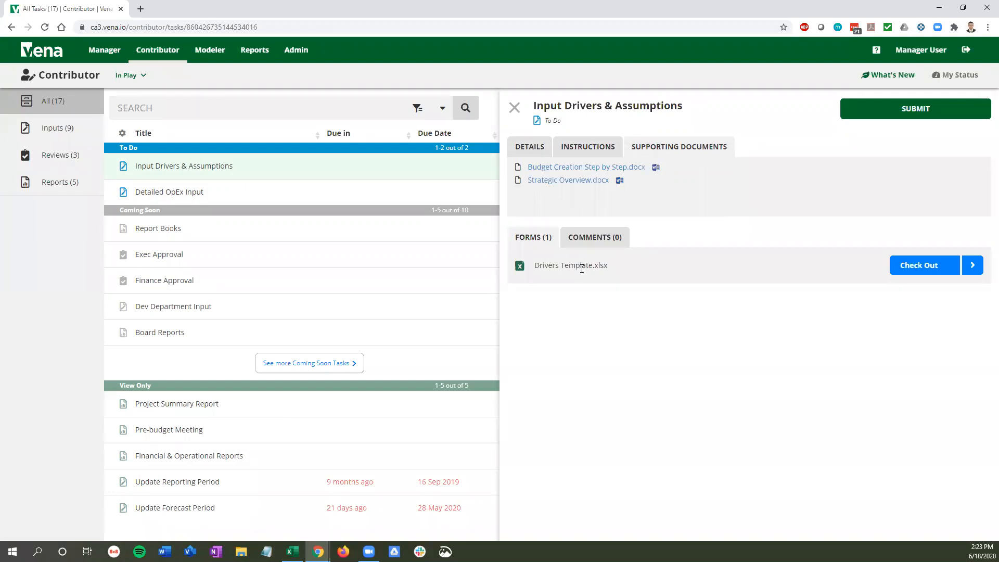
Post the comment "This is a comment." on the Input Drivers & Assumptions task.
{"action": "left_click", "coordinate": [594, 245]}
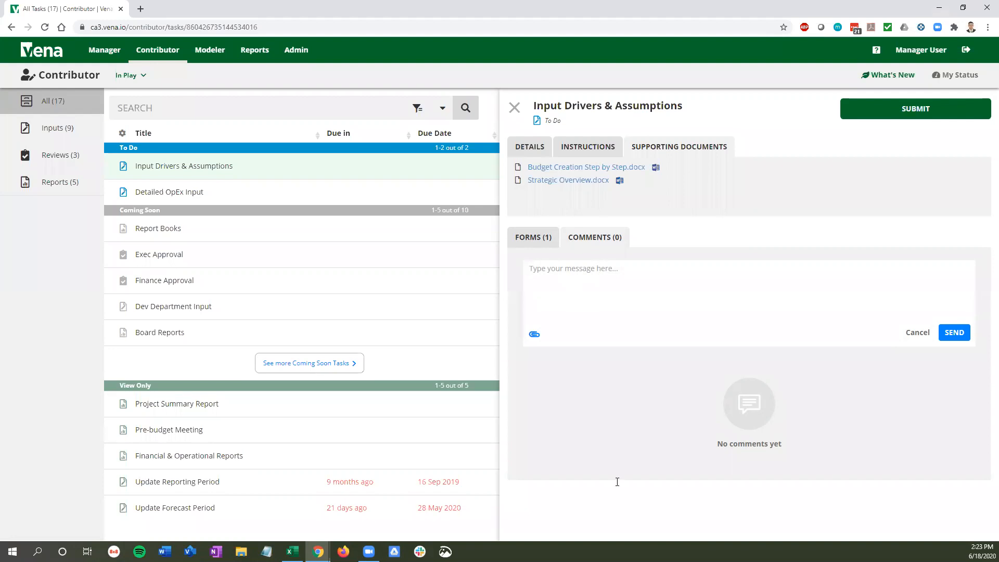
{"action": "type", "text": "This is a comment."}
{"action": "left_click", "coordinate": [954, 332]}
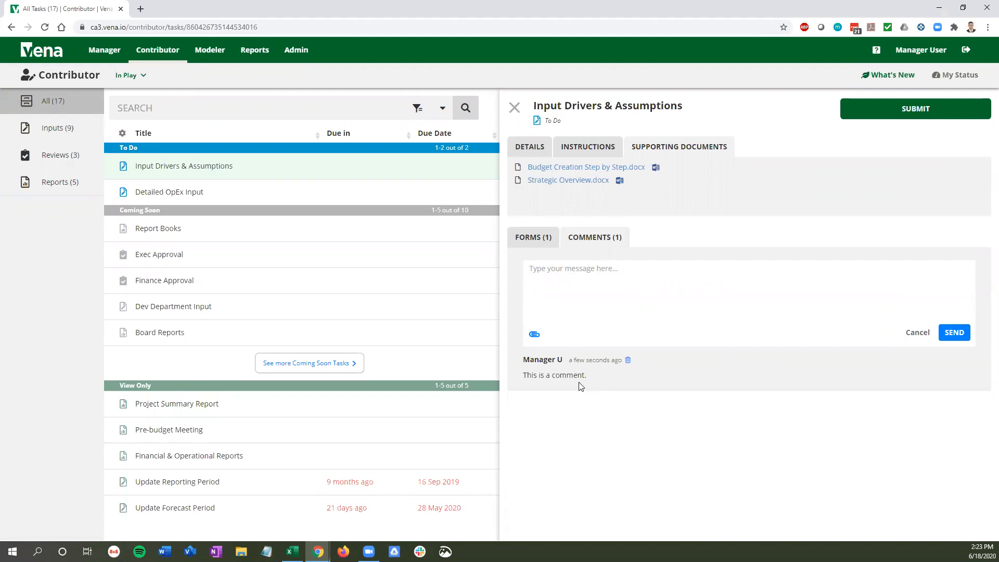
{"action": "left_click", "coordinate": [534, 336]}
{"action": "left_click", "coordinate": [534, 334]}
Check the Input Drivers & Assumptions task's details and forms, and submit the task.
{"action": "left_click", "coordinate": [541, 150]}
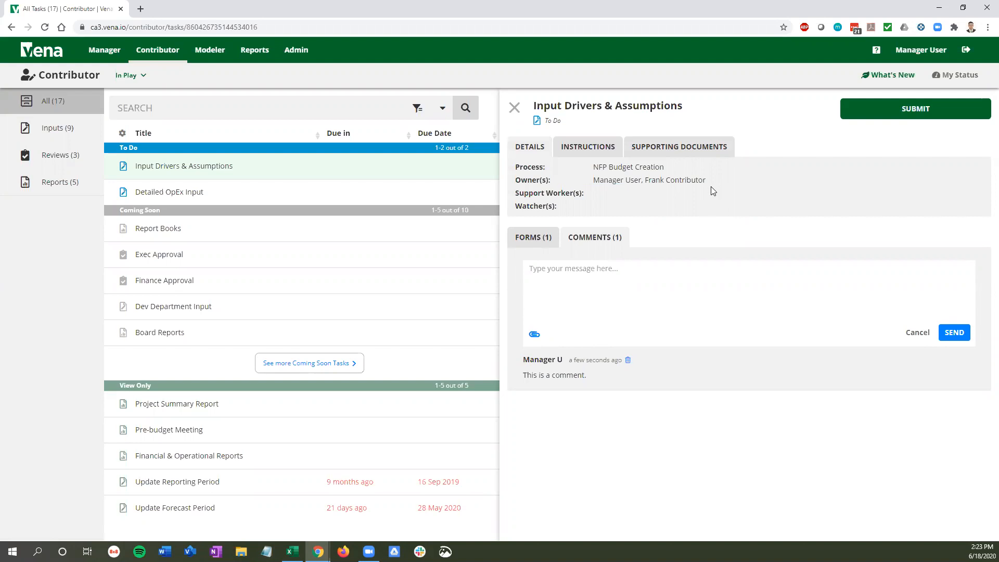
{"action": "left_click", "coordinate": [540, 238]}
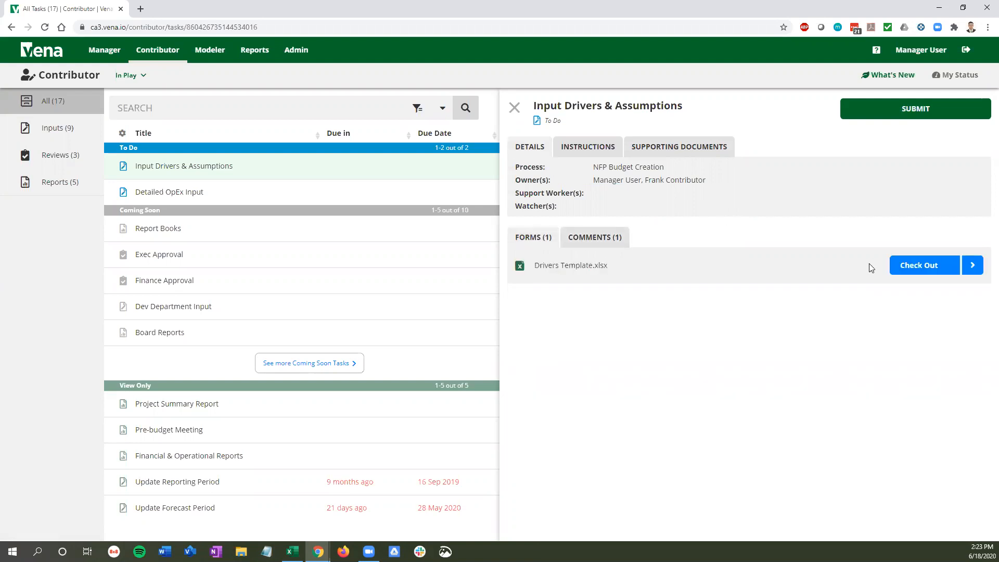
{"action": "left_click", "coordinate": [891, 121]}
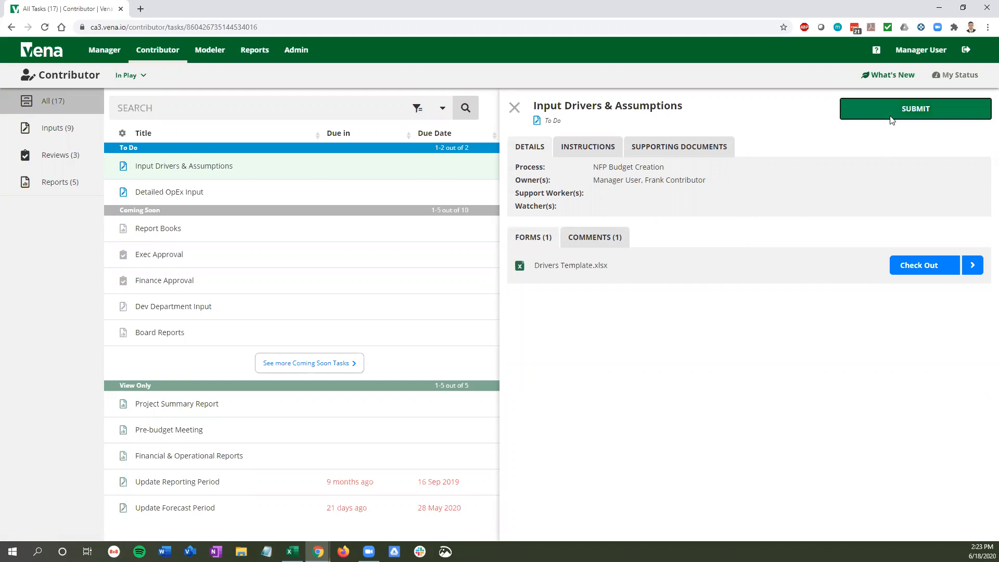
{"action": "left_click", "coordinate": [549, 303]}
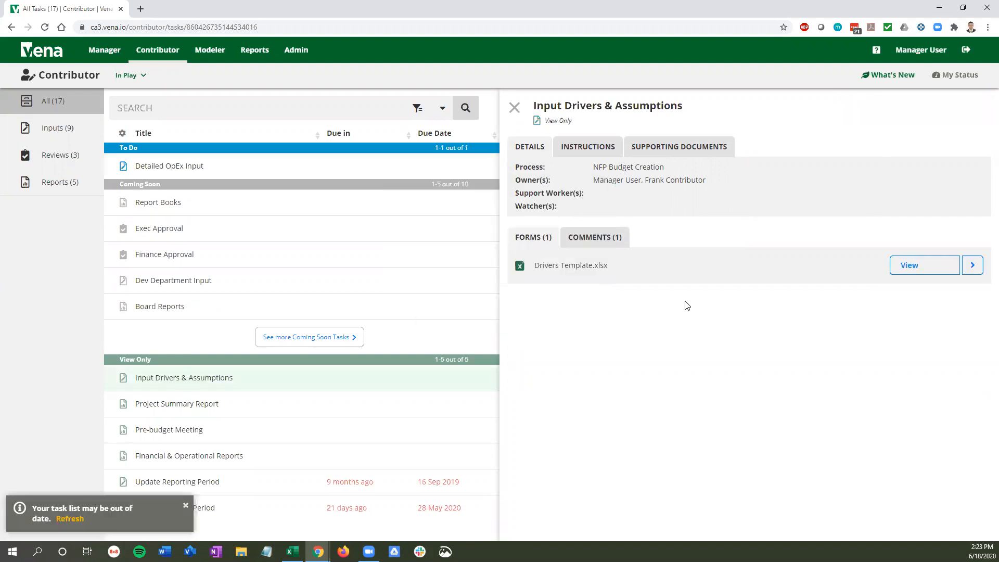
Refresh the Contributor task list, close the task details and look through the updated tasks.
{"action": "left_click", "coordinate": [64, 518]}
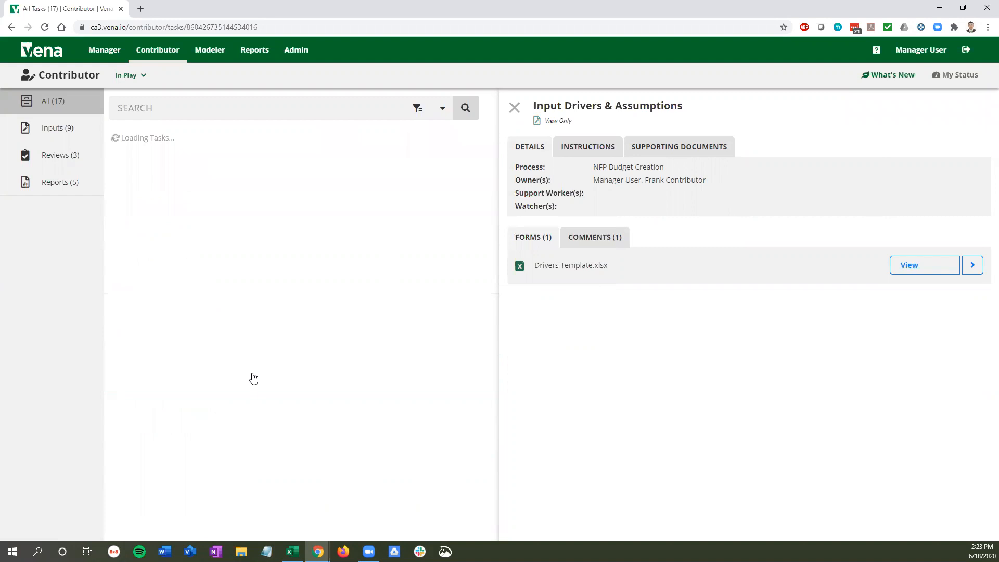
{"action": "left_click", "coordinate": [514, 108]}
{"action": "scroll", "coordinate": [216, 400], "scroll_direction": "down", "scroll_amount": 2}
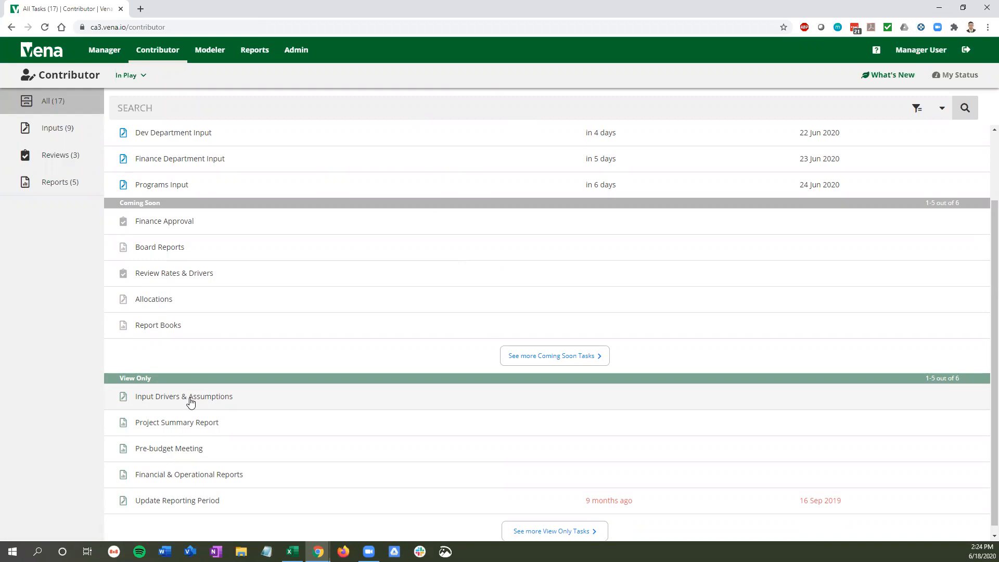
Open the Personnel Input task from the Contributor task list and review its instructions and supporting documents.
{"action": "left_click", "coordinate": [190, 398]}
{"action": "scroll", "coordinate": [191, 402], "scroll_direction": "up", "scroll_amount": 2}
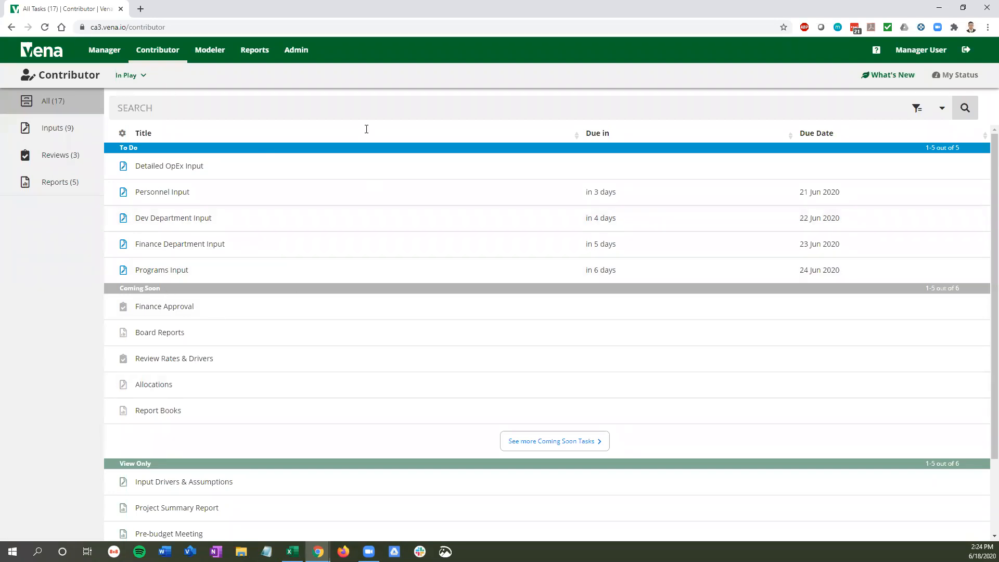
{"action": "left_click", "coordinate": [192, 198]}
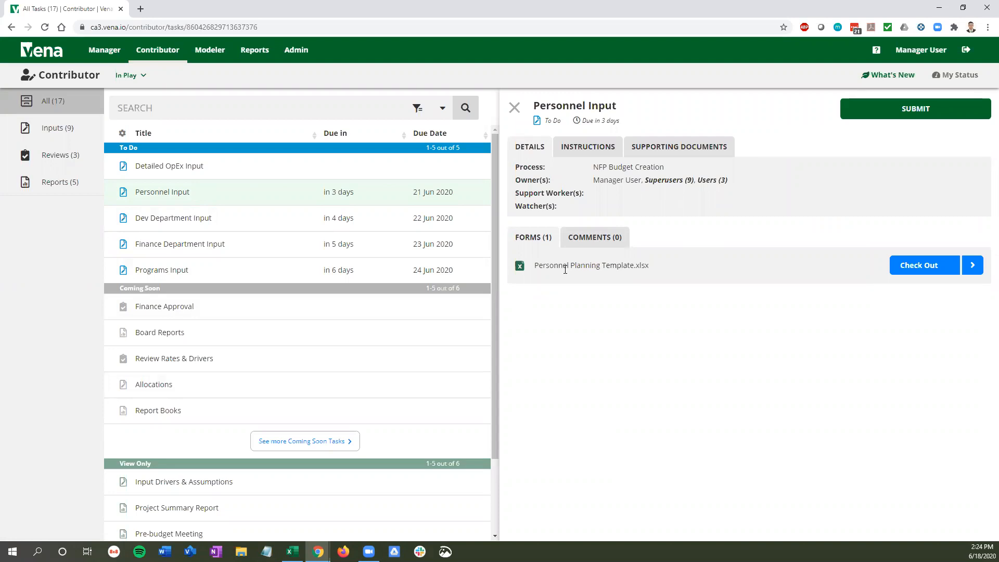
{"action": "left_click", "coordinate": [587, 148]}
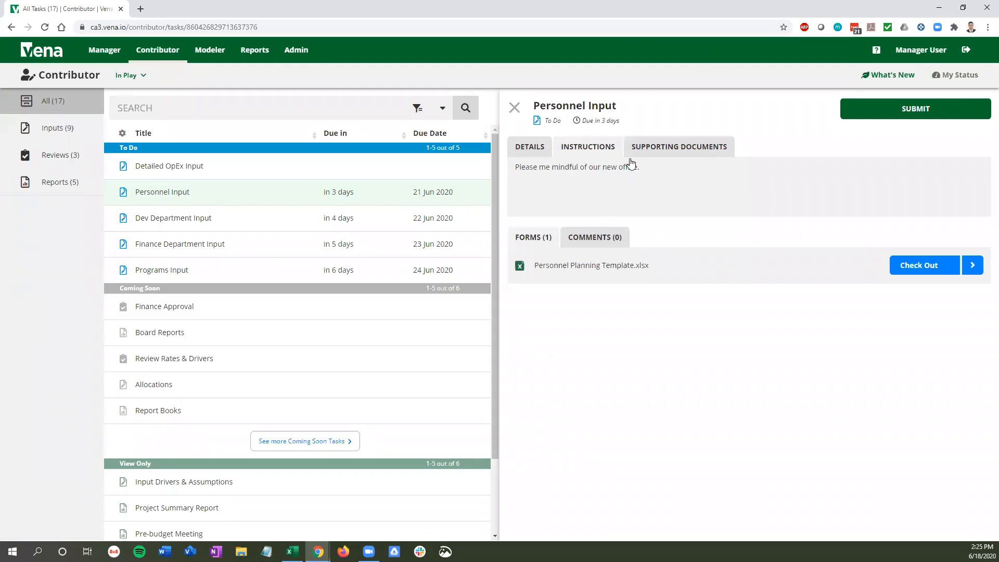
{"action": "left_click", "coordinate": [669, 148]}
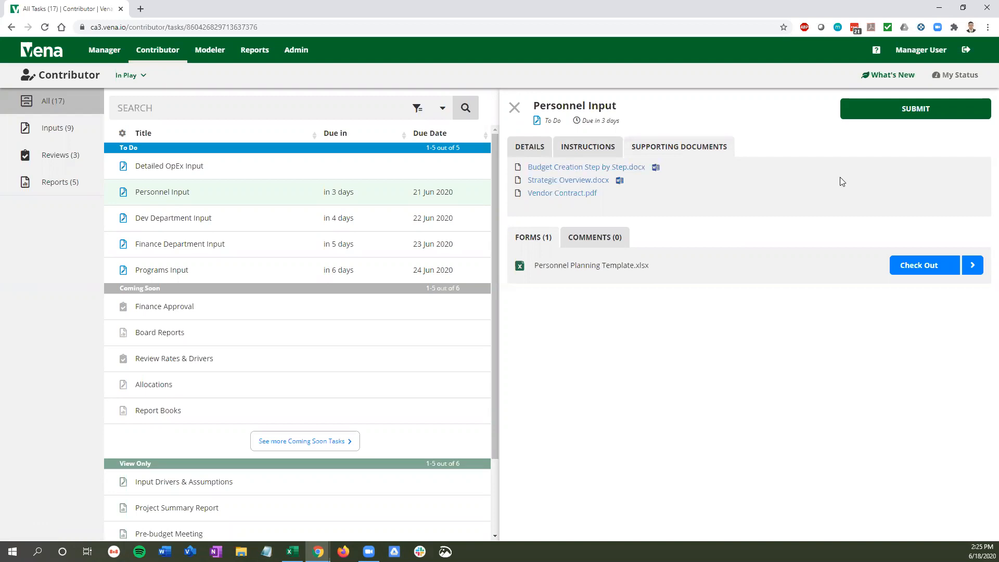
Submit the Personnel Input task for review, close its details and refresh the Contributor task list.
{"action": "left_click", "coordinate": [907, 115]}
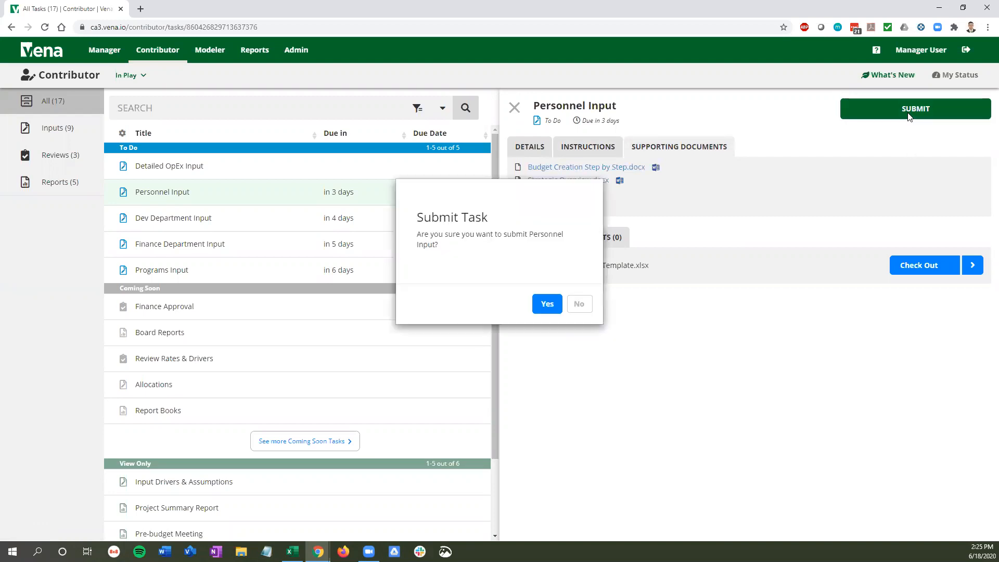
{"action": "left_click", "coordinate": [545, 304]}
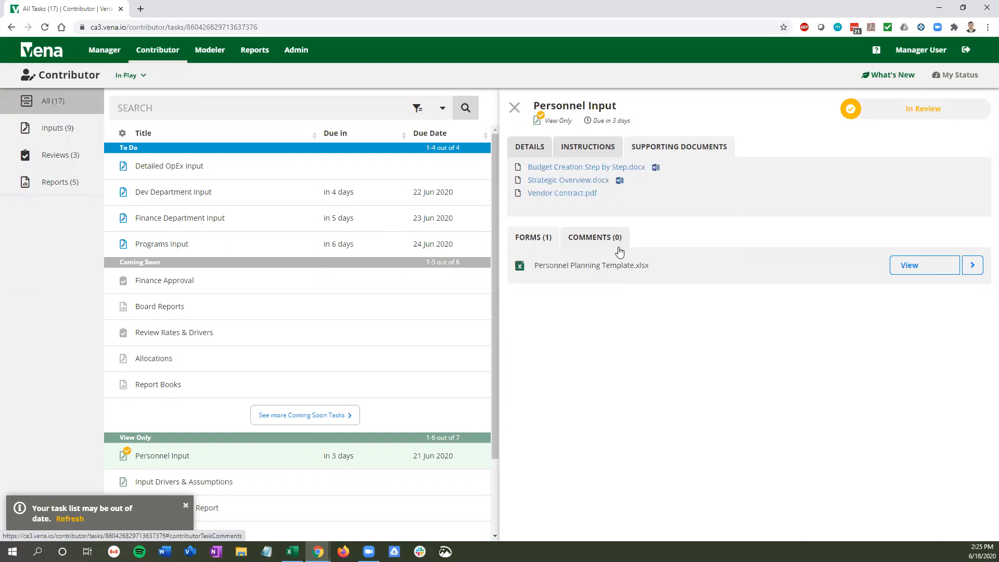
{"action": "left_click", "coordinate": [925, 117]}
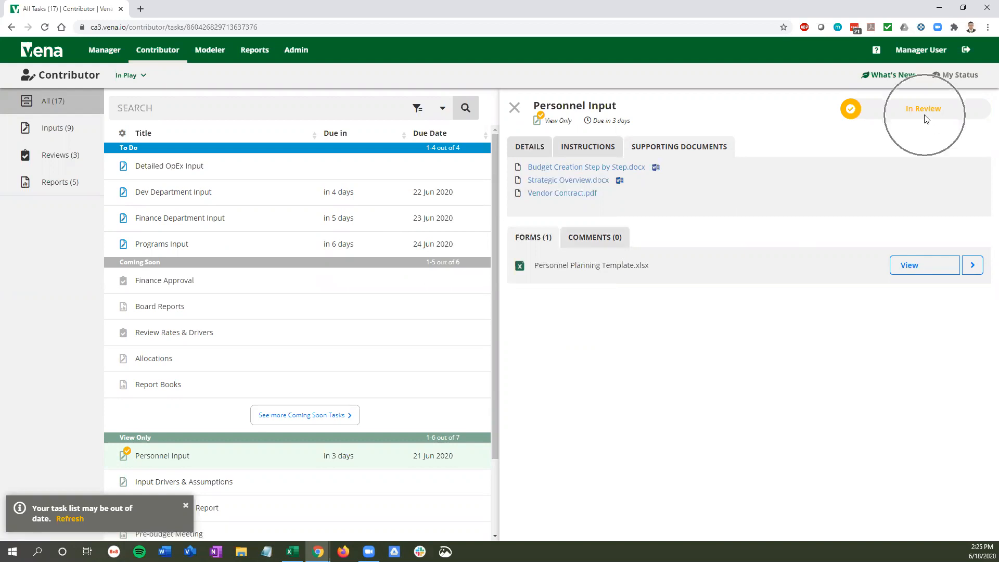
{"action": "left_click", "coordinate": [515, 108]}
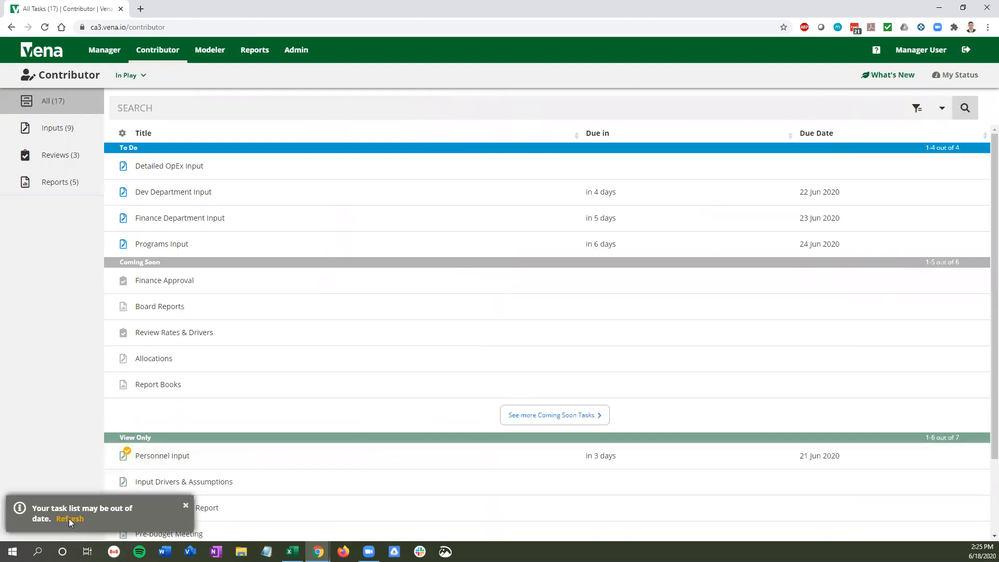
{"action": "left_click", "coordinate": [69, 518]}
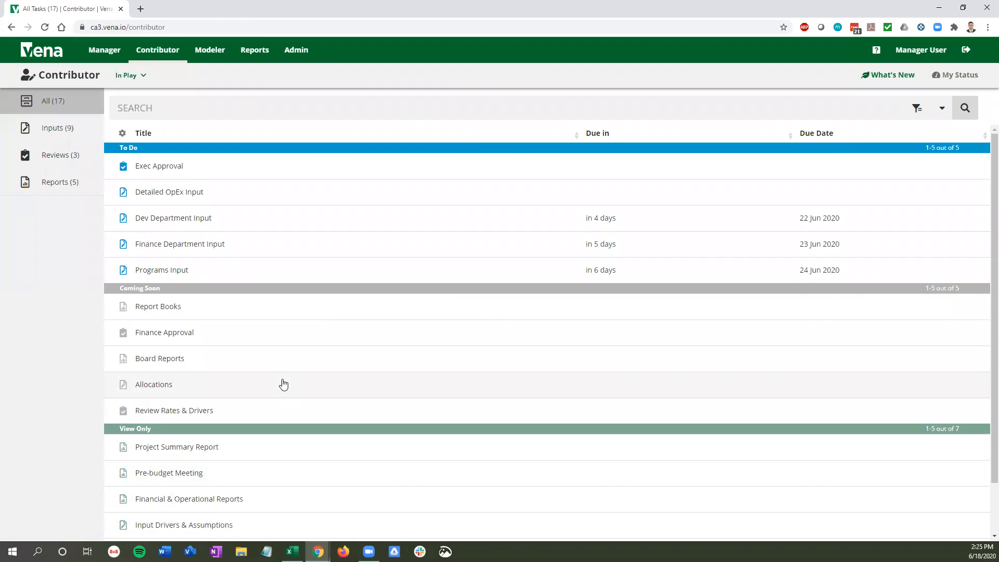
Open the Exec Approval task, check its comments and preview the rejection prompt without rejecting the task.
{"action": "left_click", "coordinate": [188, 178]}
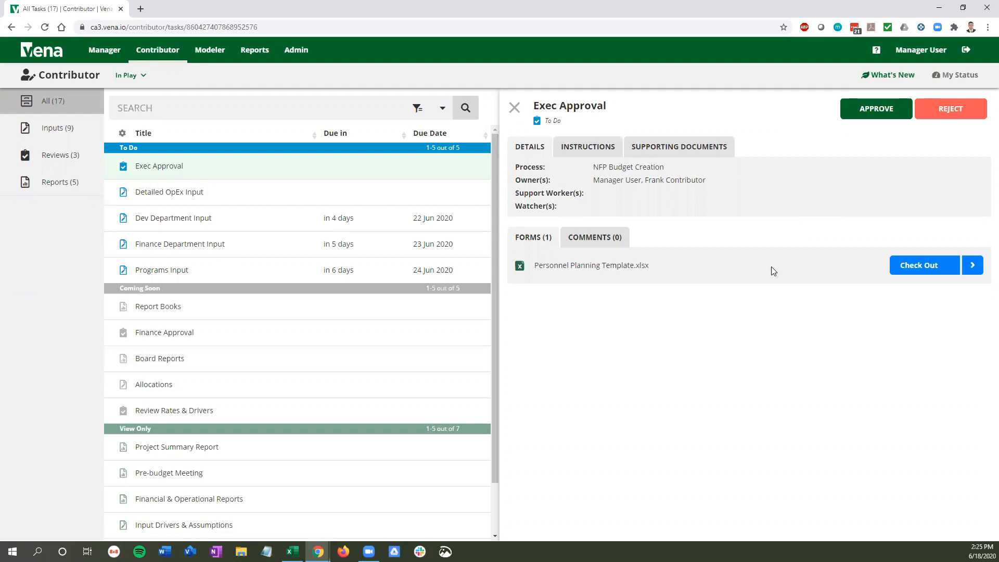
{"action": "left_click", "coordinate": [601, 239]}
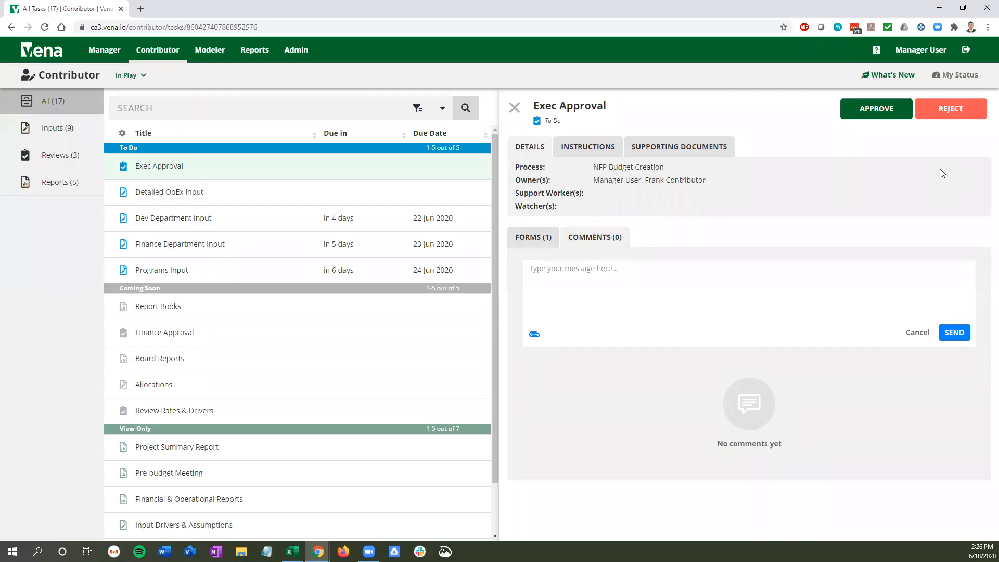
{"action": "left_click", "coordinate": [948, 113]}
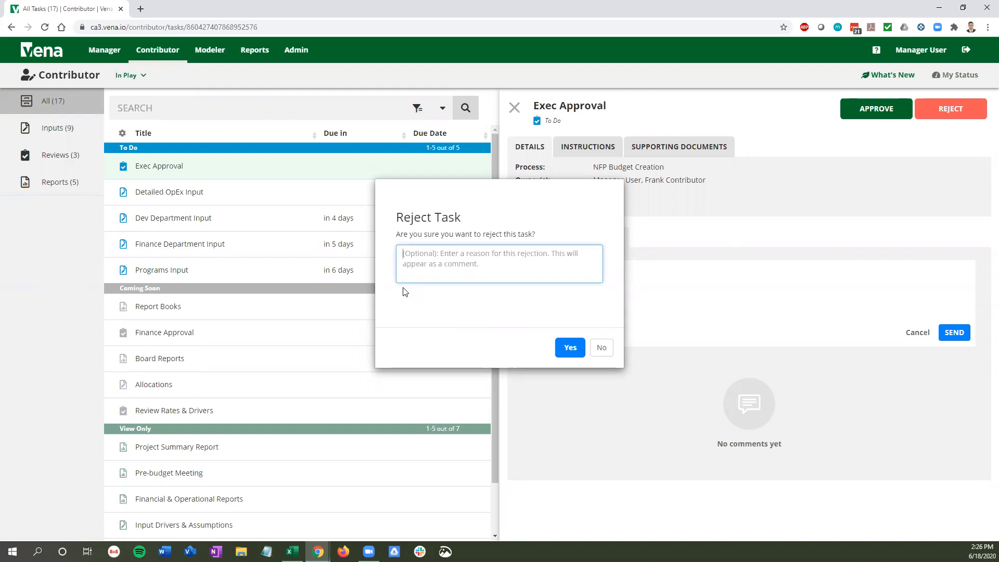
{"action": "left_click", "coordinate": [601, 348]}
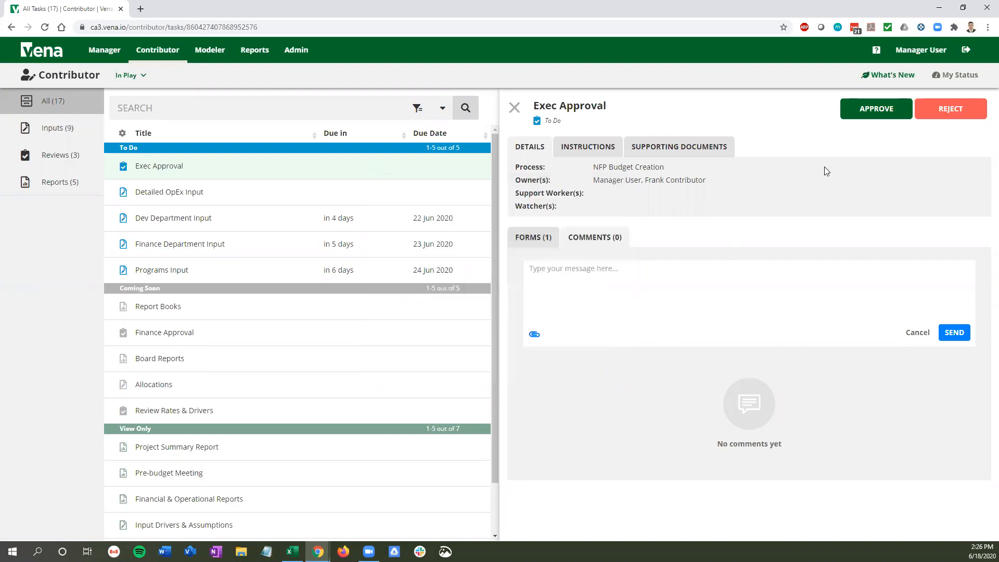
Approve the Exec Approval task and close its details.
{"action": "left_click", "coordinate": [863, 114]}
{"action": "right_click", "coordinate": [541, 309]}
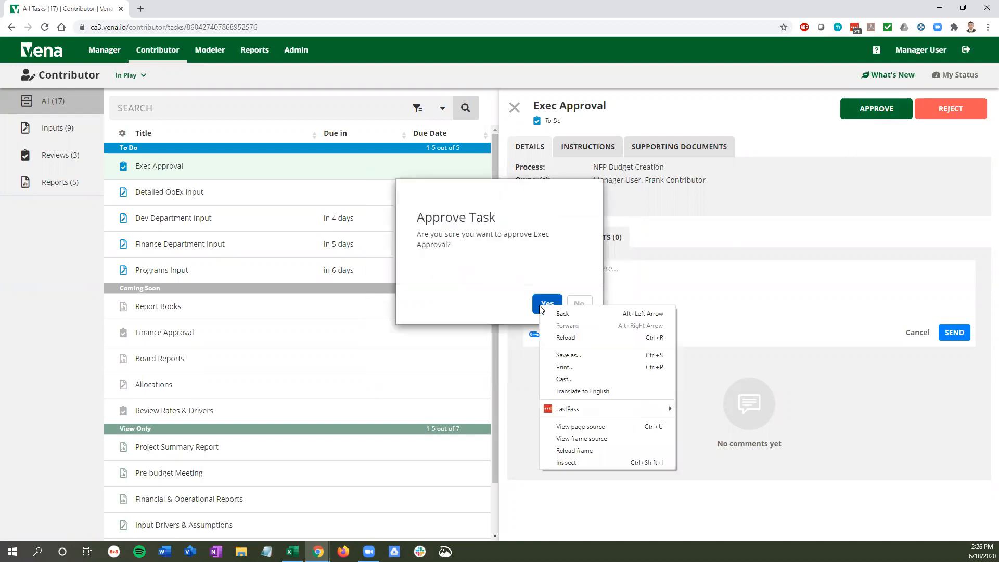
{"action": "left_click", "coordinate": [540, 305]}
{"action": "left_click", "coordinate": [540, 305]}
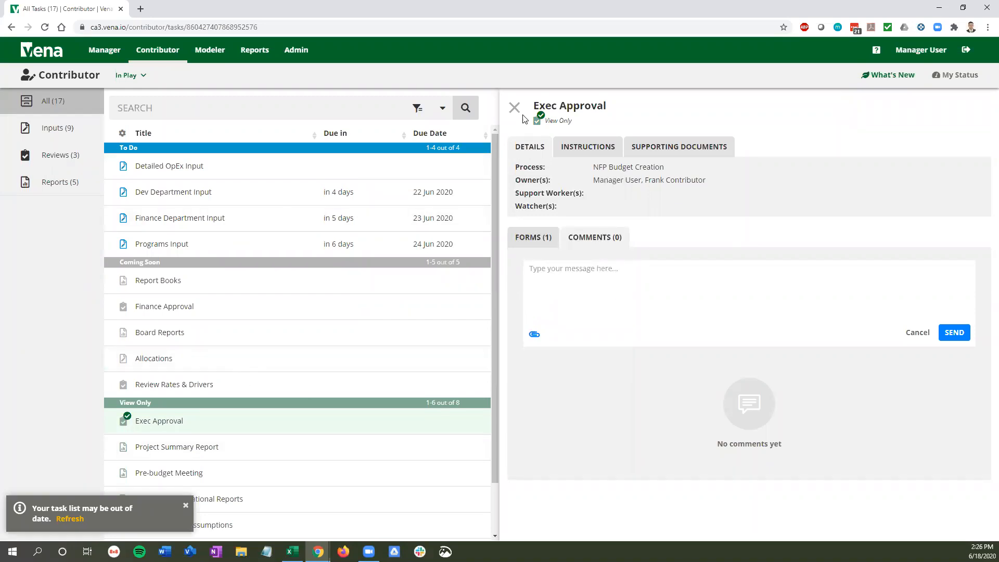
{"action": "left_click", "coordinate": [513, 108]}
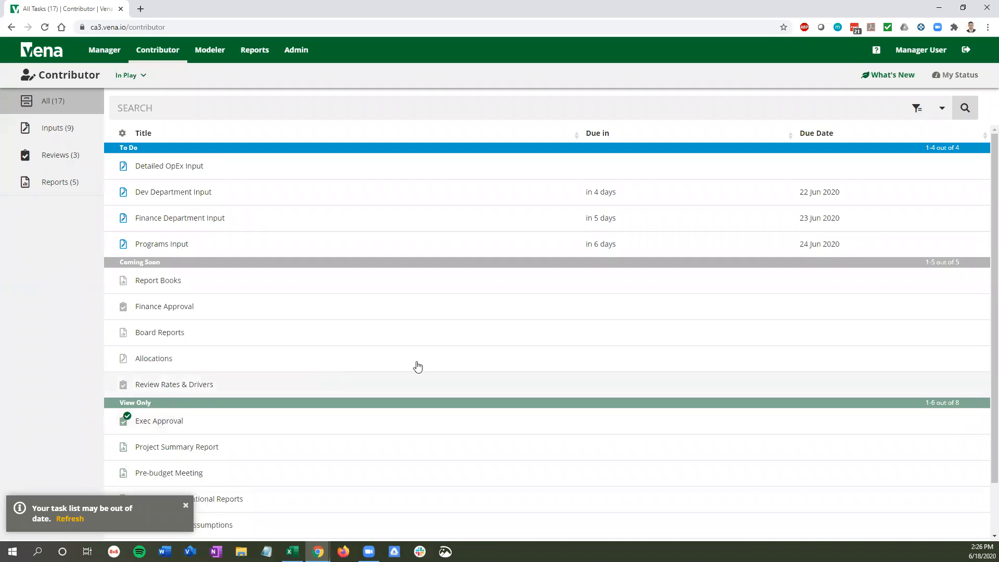
Review the all-time summary of personal task status and activities, and close it.
{"action": "left_click", "coordinate": [943, 83]}
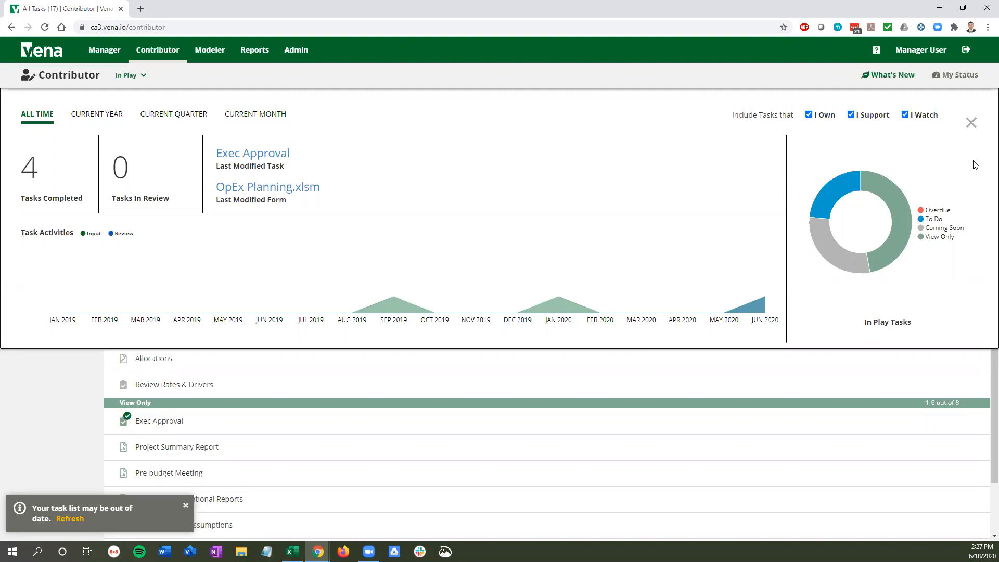
{"action": "left_click", "coordinate": [971, 123]}
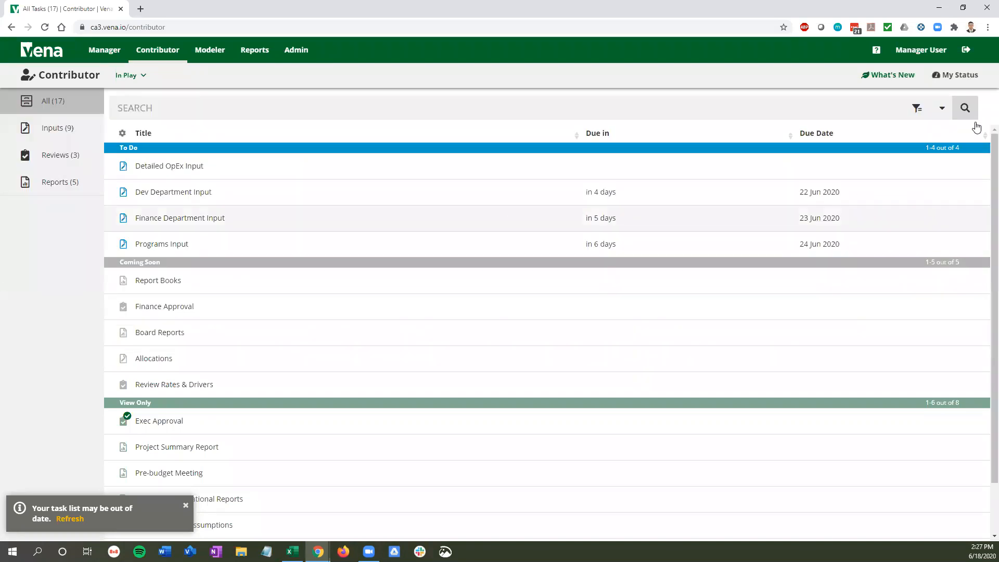
Return to the NFP Budget Creation process as manager and review its notification triggers and subjects.
{"action": "left_click", "coordinate": [112, 61]}
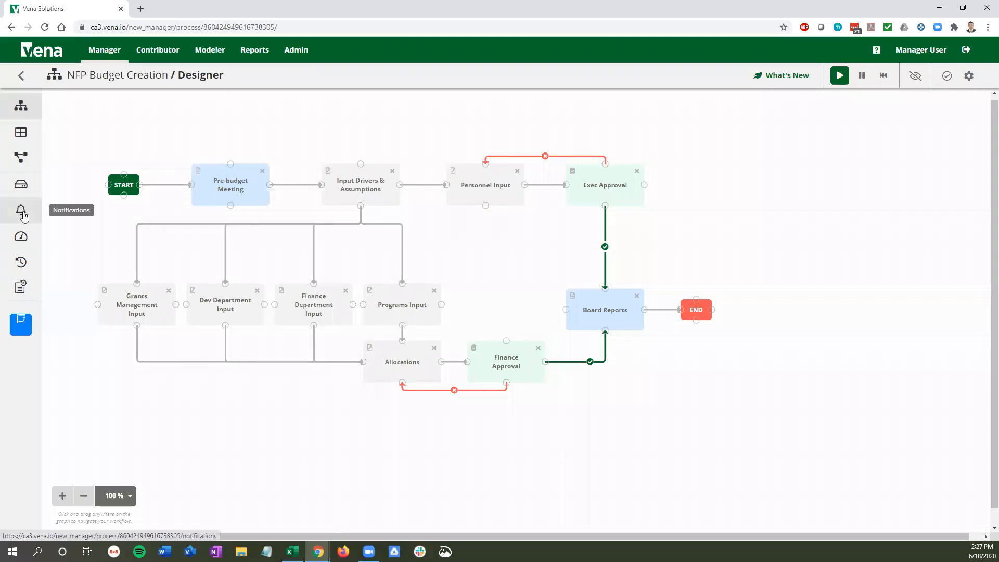
{"action": "left_click", "coordinate": [21, 211]}
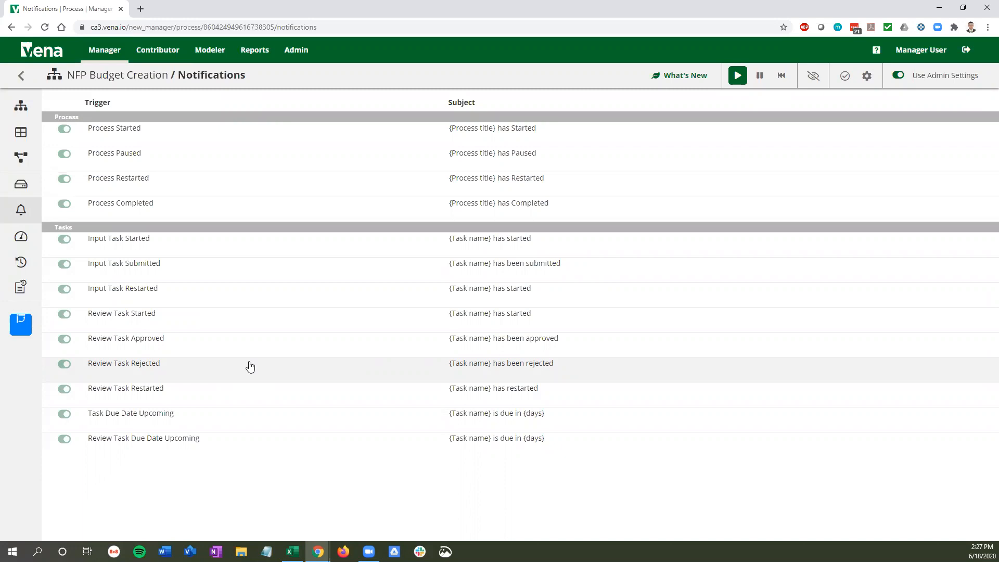
{"action": "left_click", "coordinate": [21, 75]}
Reopen NFP Budget Creation and examine its status tracker's progress chart, remaining days, overdue tasks and task statuses.
{"action": "left_click", "coordinate": [286, 221]}
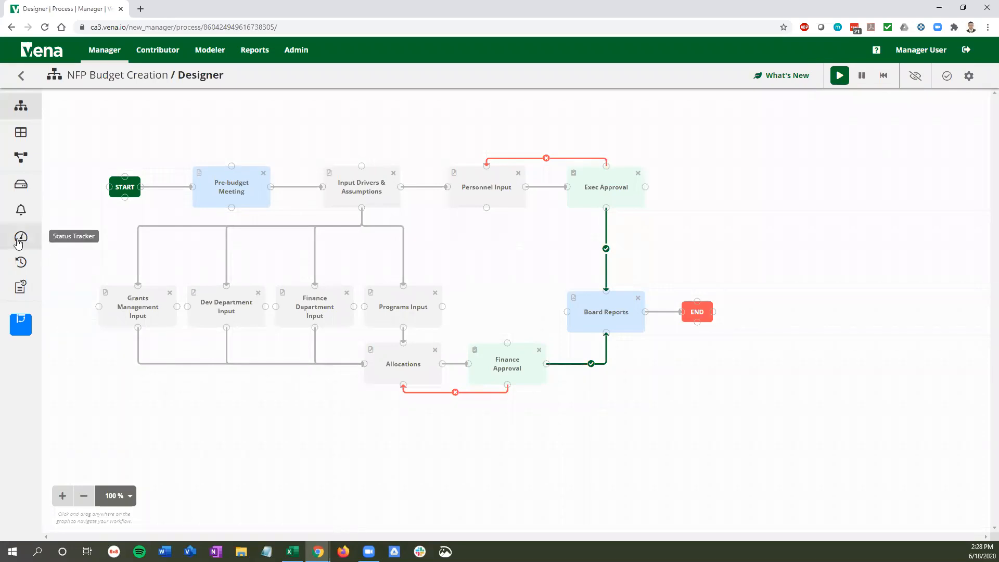
{"action": "left_click", "coordinate": [19, 240]}
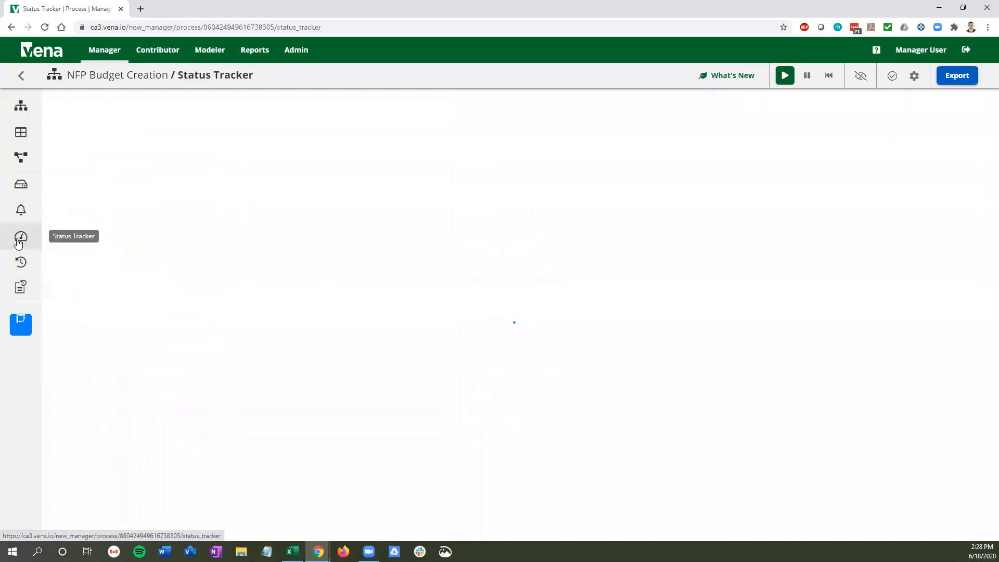
{"action": "scroll", "coordinate": [18, 242], "scroll_direction": "down", "scroll_amount": 1}
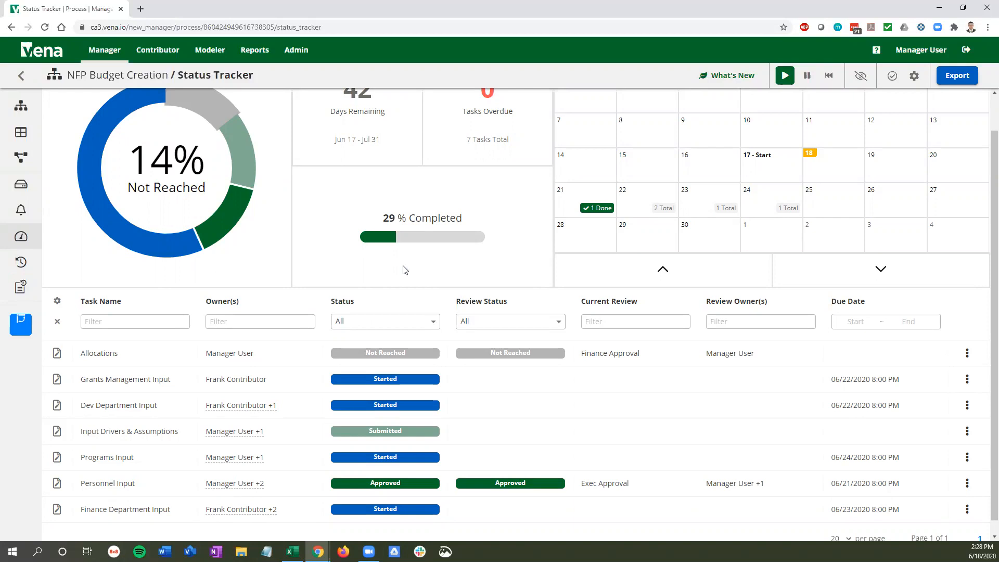
{"action": "scroll", "coordinate": [404, 270], "scroll_direction": "up", "scroll_amount": 2}
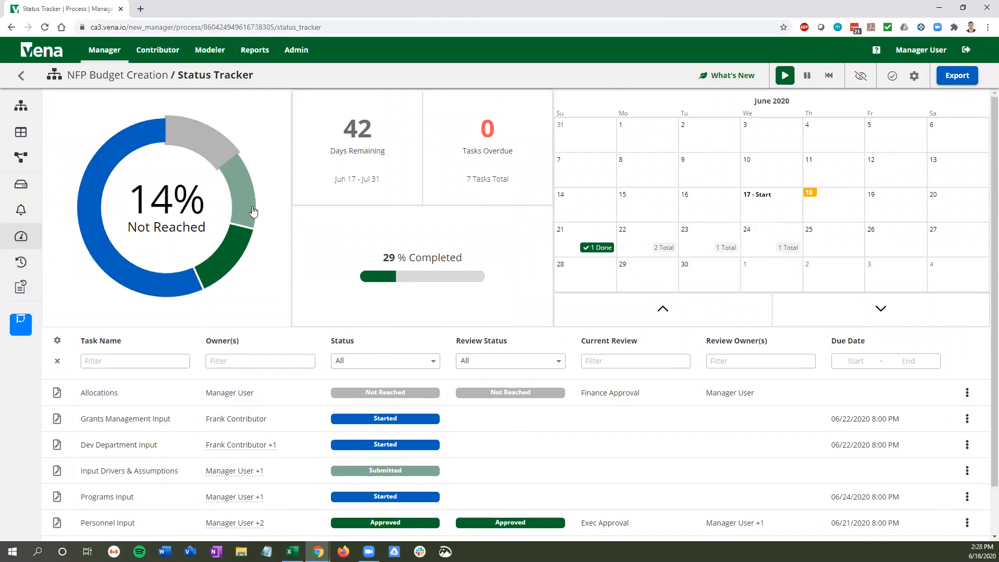
{"action": "mouse_move", "coordinate": [249, 205]}
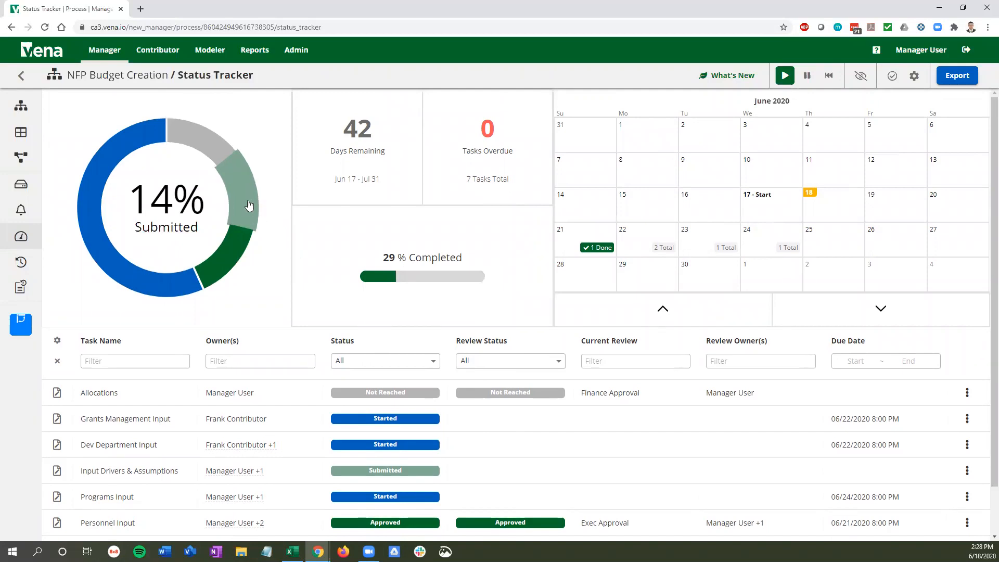
{"action": "mouse_move", "coordinate": [208, 140]}
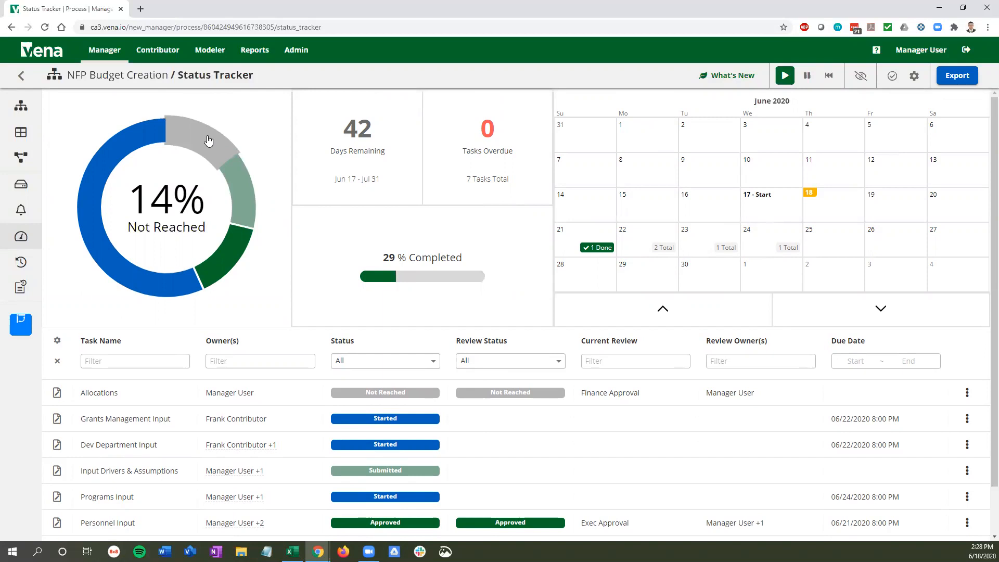
{"action": "mouse_move", "coordinate": [89, 206]}
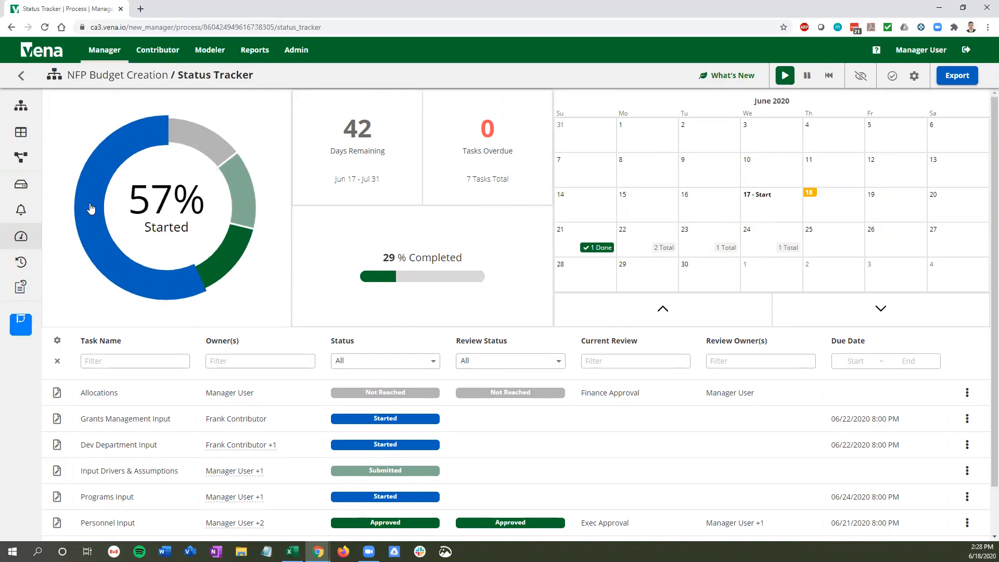
{"action": "mouse_move", "coordinate": [218, 260]}
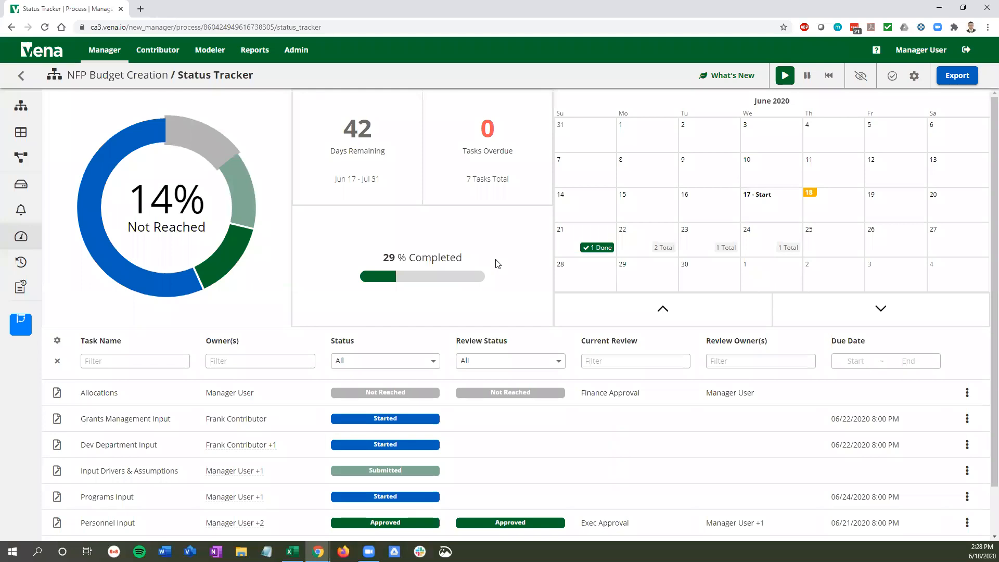
{"action": "left_click", "coordinate": [363, 177]}
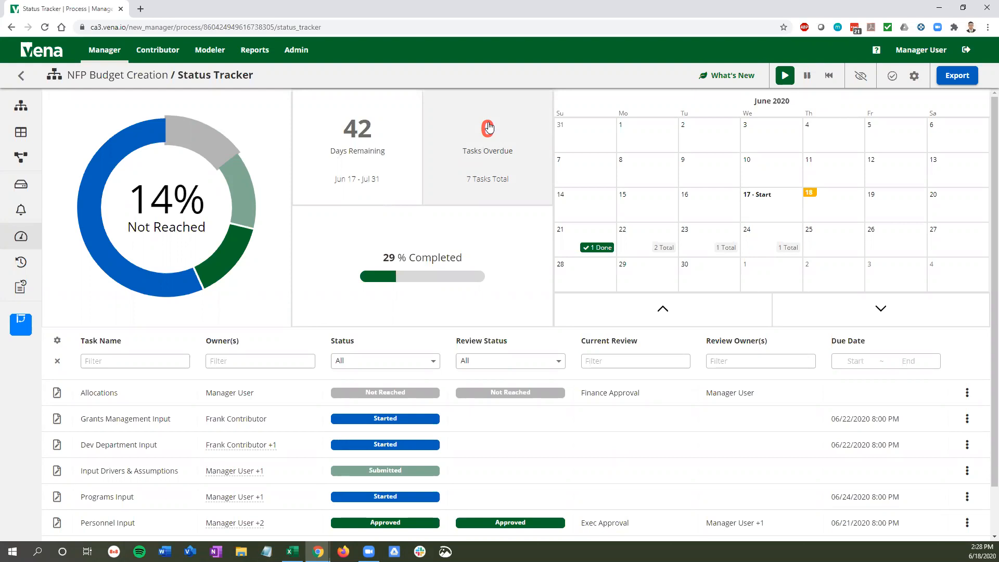
{"action": "scroll", "coordinate": [488, 127], "scroll_direction": "down", "scroll_amount": 2}
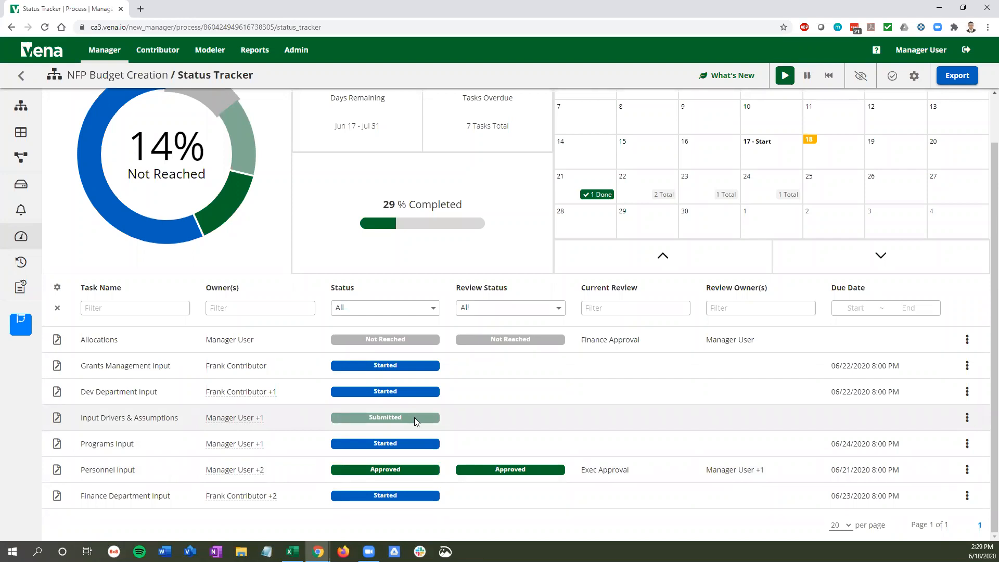
{"action": "scroll", "coordinate": [415, 418], "scroll_direction": "up", "scroll_amount": 1}
Open the Monthly Close Process from the Nonprofit folder and look through the task statuses in its status tracker.
{"action": "left_click", "coordinate": [23, 76]}
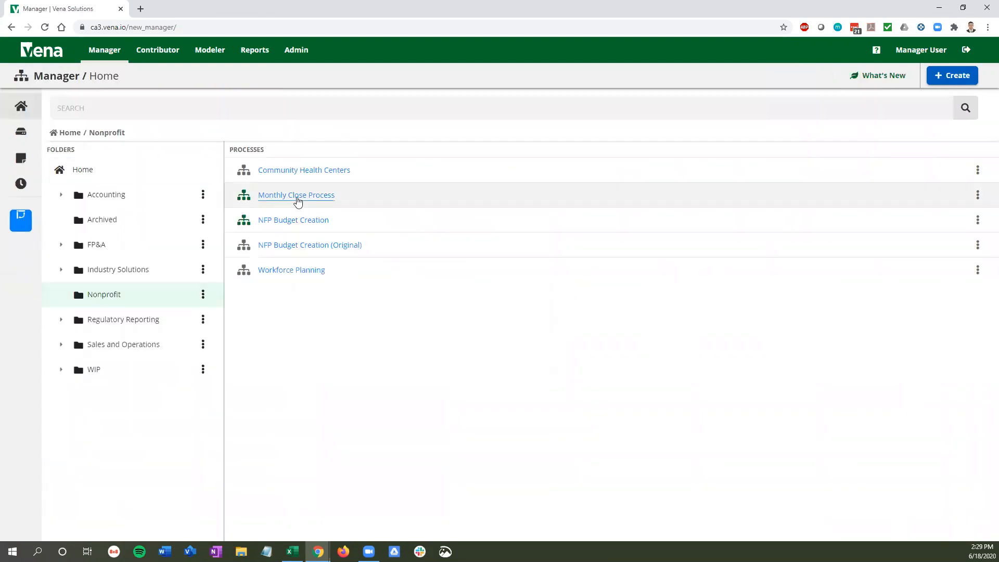
{"action": "left_click", "coordinate": [298, 196]}
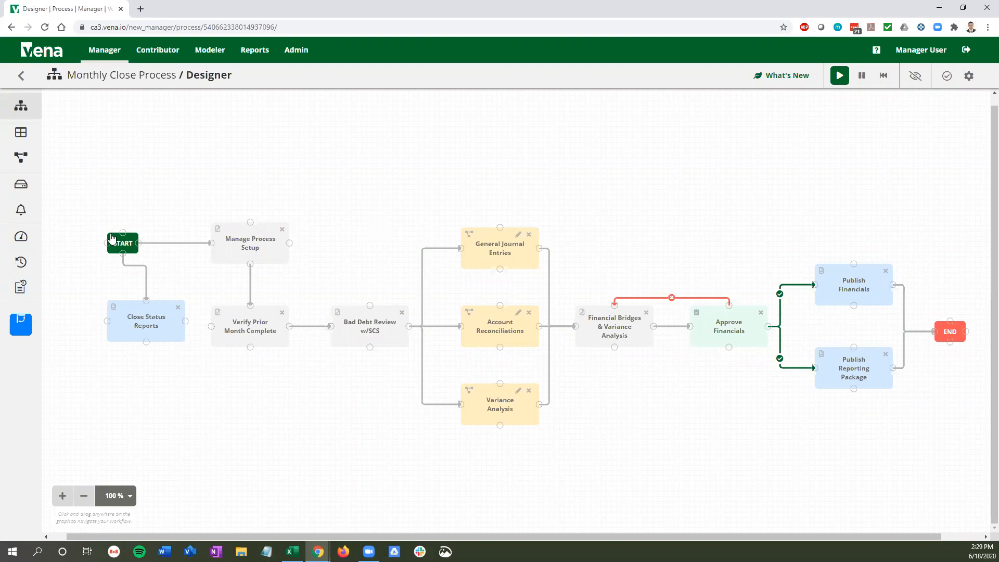
{"action": "left_click", "coordinate": [21, 236]}
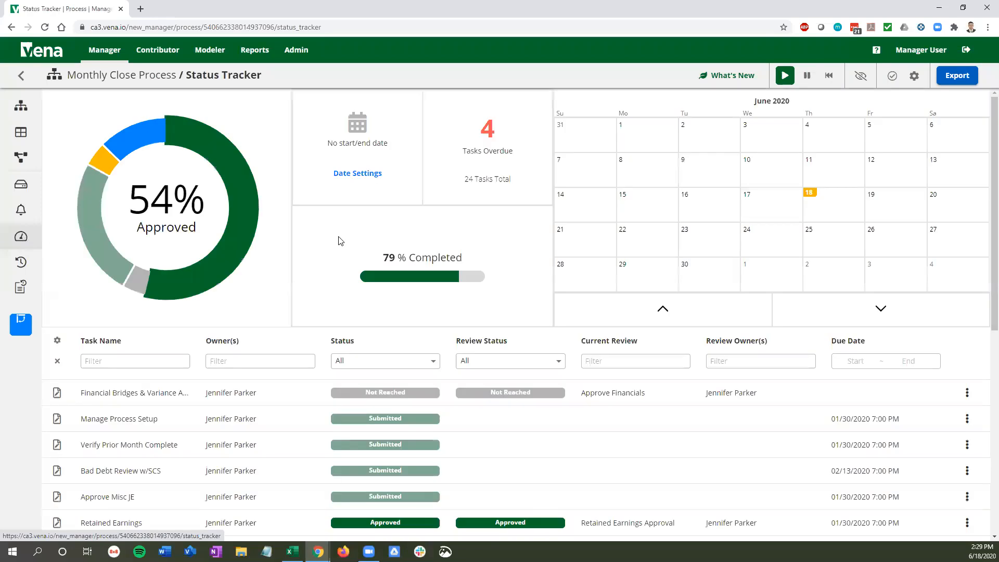
{"action": "scroll", "coordinate": [408, 318], "scroll_direction": "down", "scroll_amount": 4}
{"action": "scroll", "coordinate": [408, 321], "scroll_direction": "down", "scroll_amount": 3}
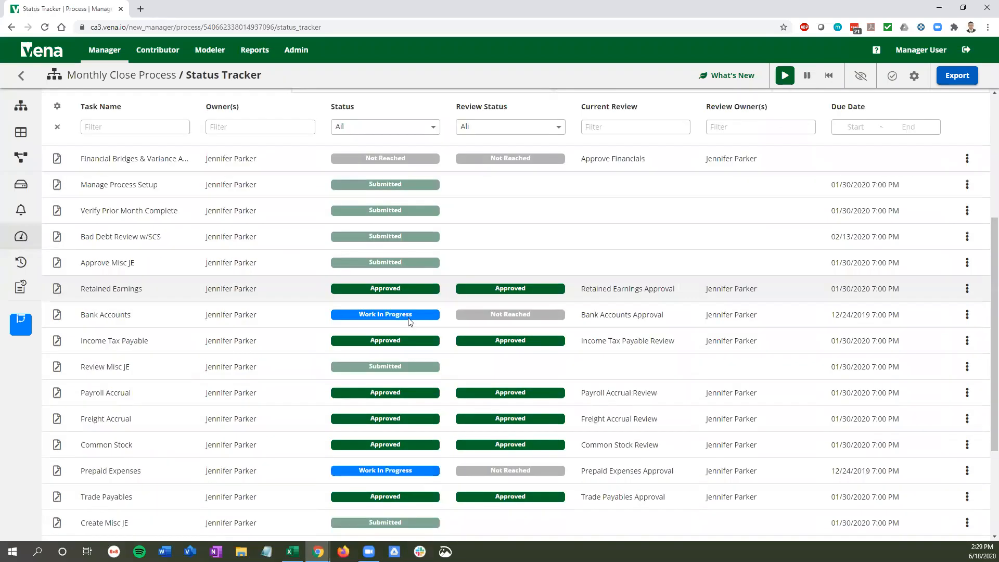
{"action": "scroll", "coordinate": [408, 322], "scroll_direction": "up", "scroll_amount": 1}
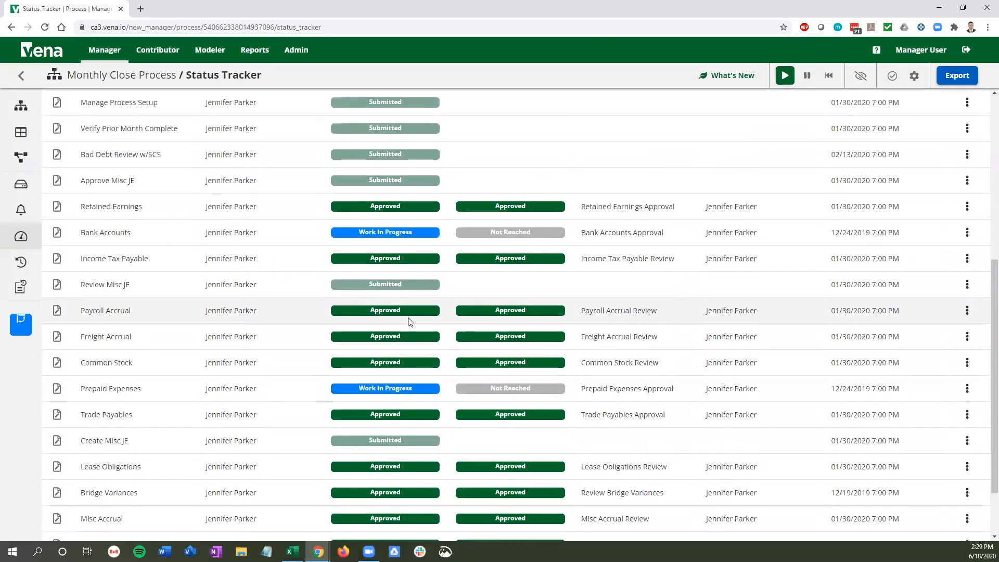
{"action": "scroll", "coordinate": [408, 321], "scroll_direction": "up", "scroll_amount": 6}
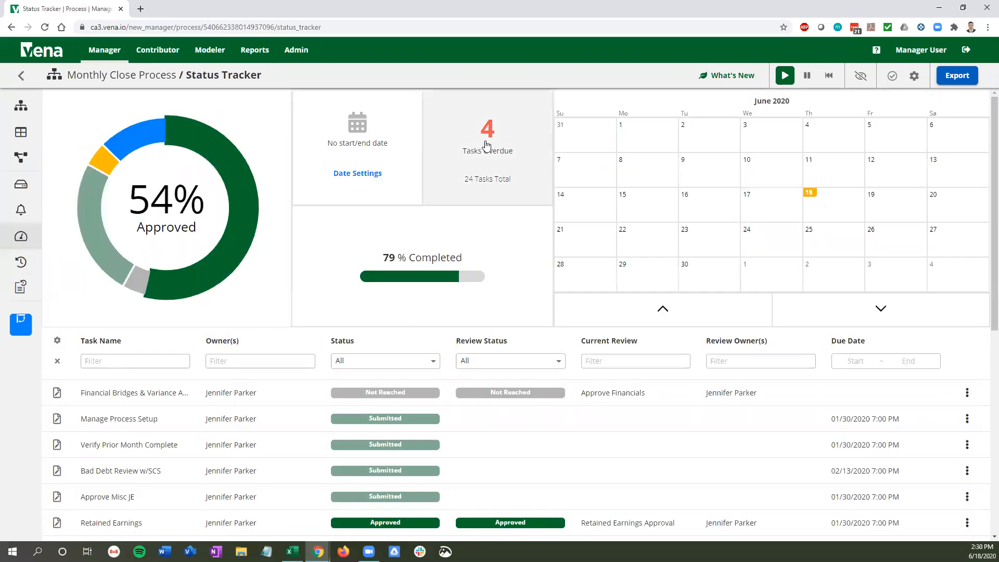
Filter the Monthly Close Process tracker to overdue tasks, clear the filter and browse the calendar months.
{"action": "left_click", "coordinate": [487, 146]}
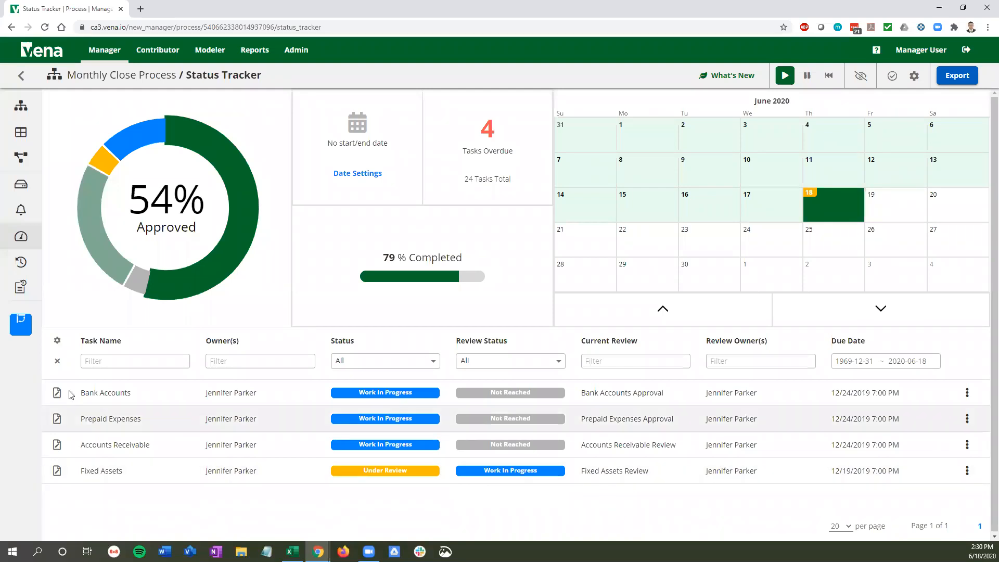
{"action": "left_click", "coordinate": [57, 363]}
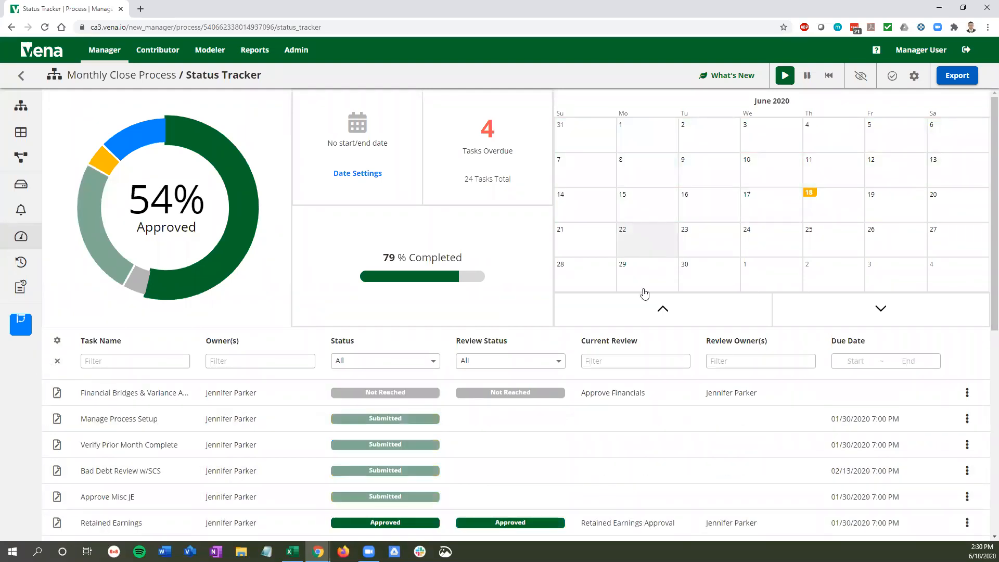
{"action": "left_click", "coordinate": [868, 319]}
{"action": "left_click", "coordinate": [735, 314]}
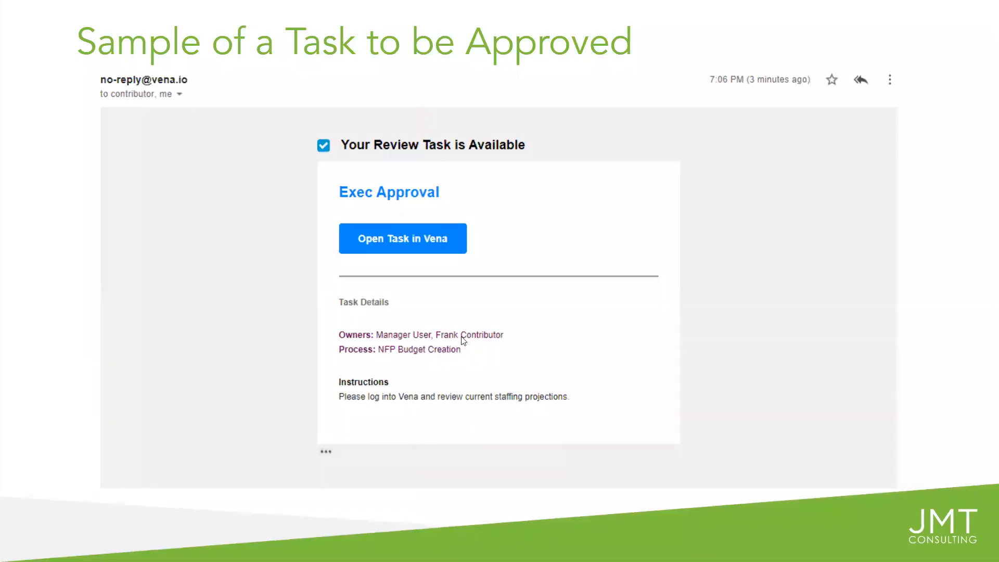
{"action": "left_click", "coordinate": [461, 341]}
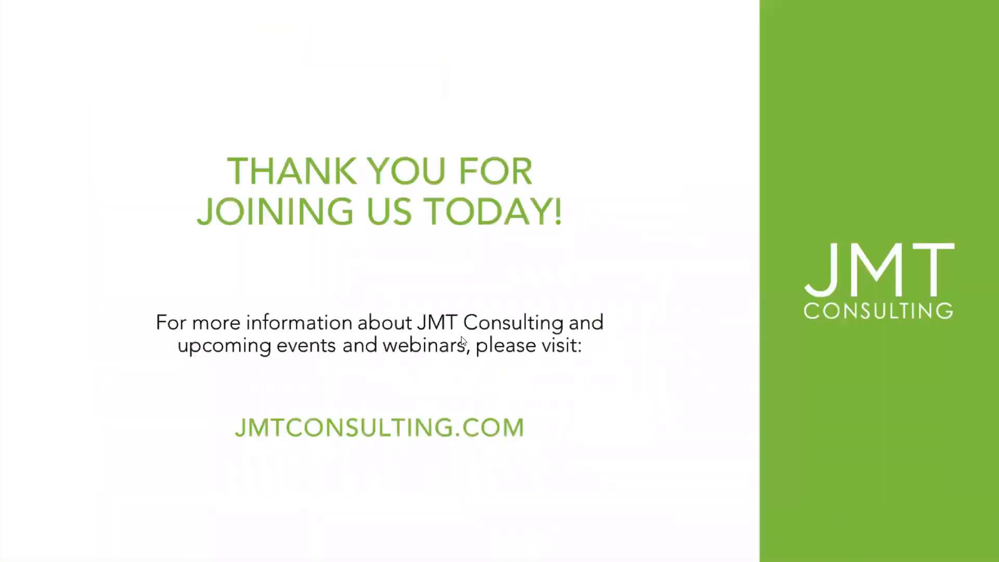